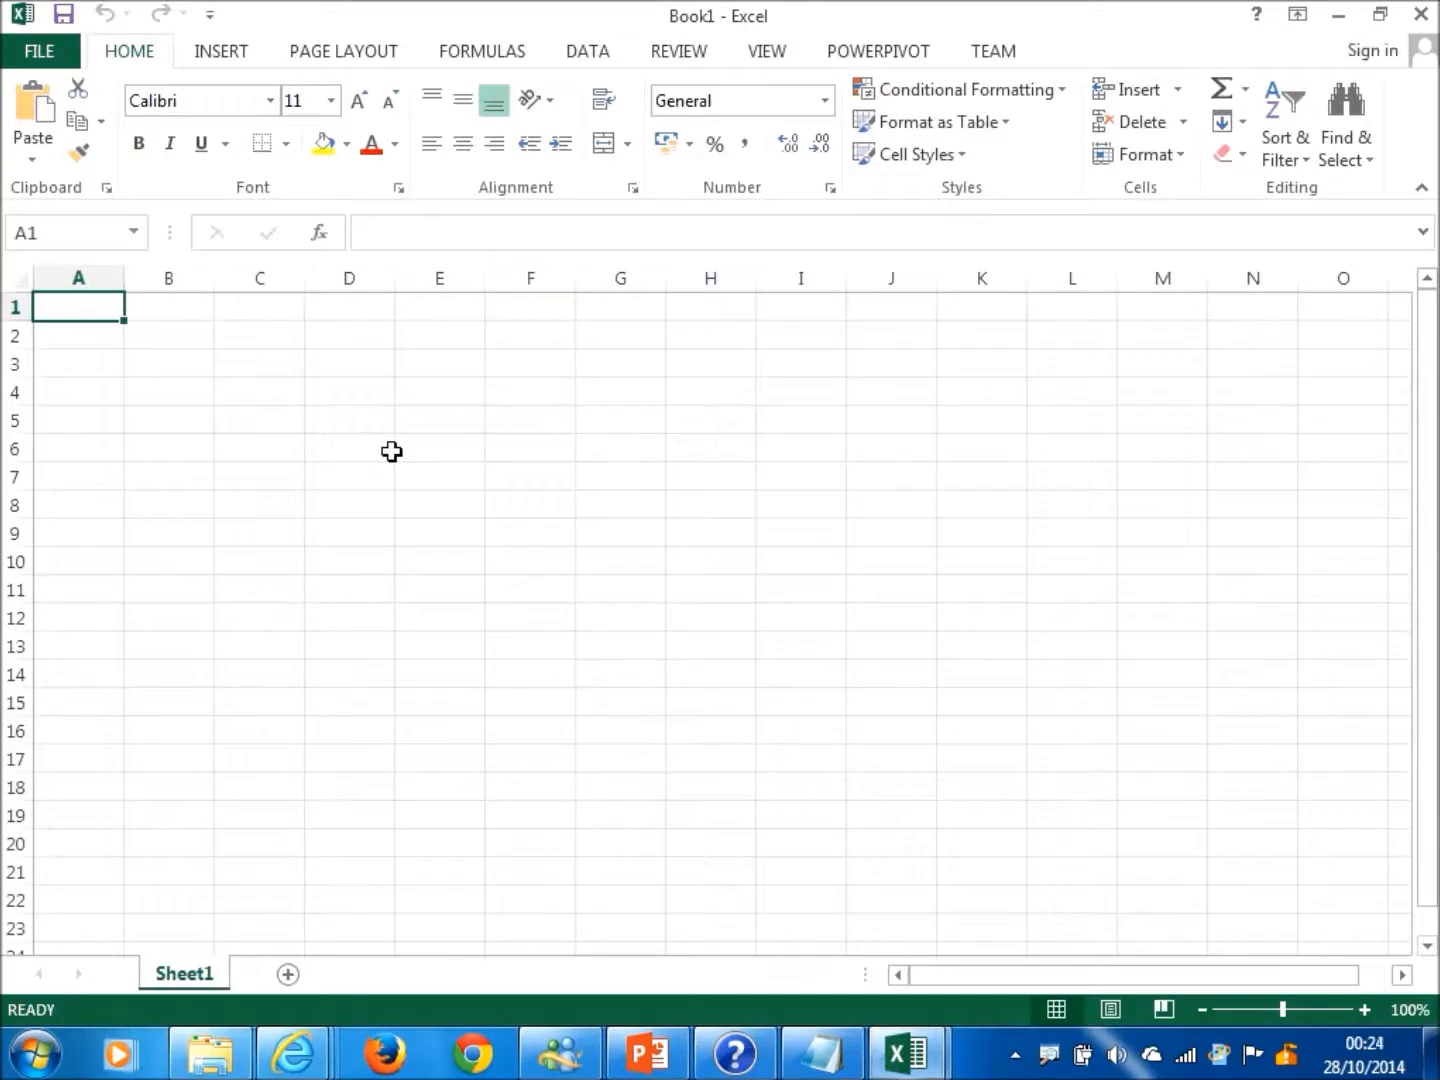
# Step: Open the PowerPivot data model window and start a table import using the Excel File source type
pyautogui.click(873, 55)
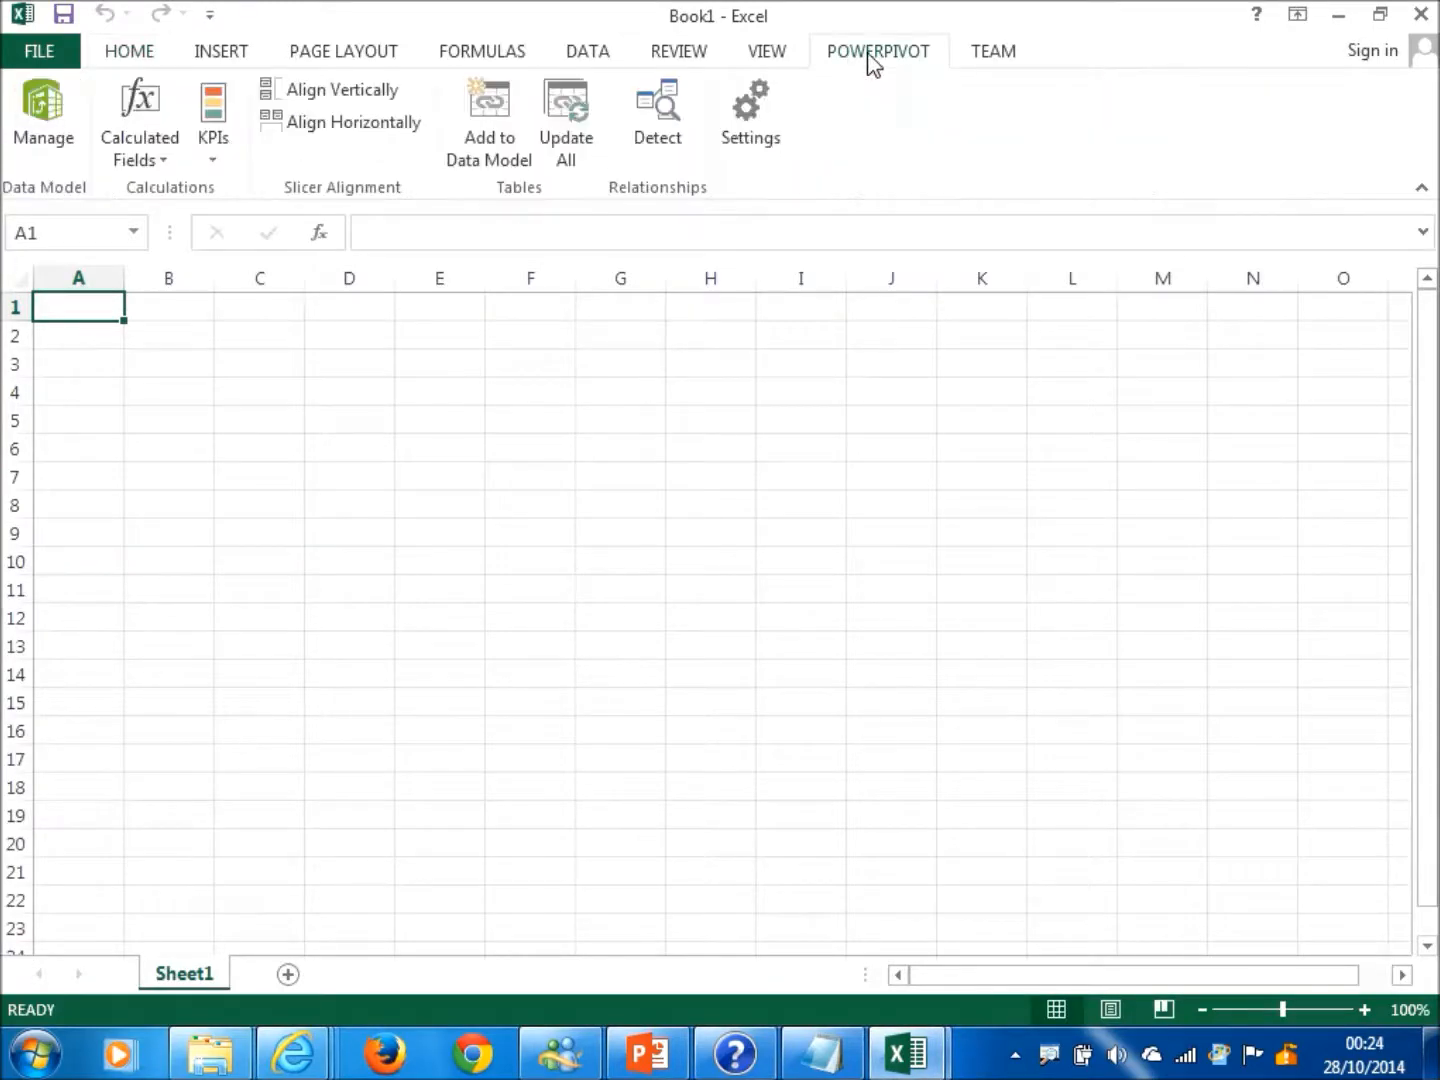
pyautogui.click(40, 139)
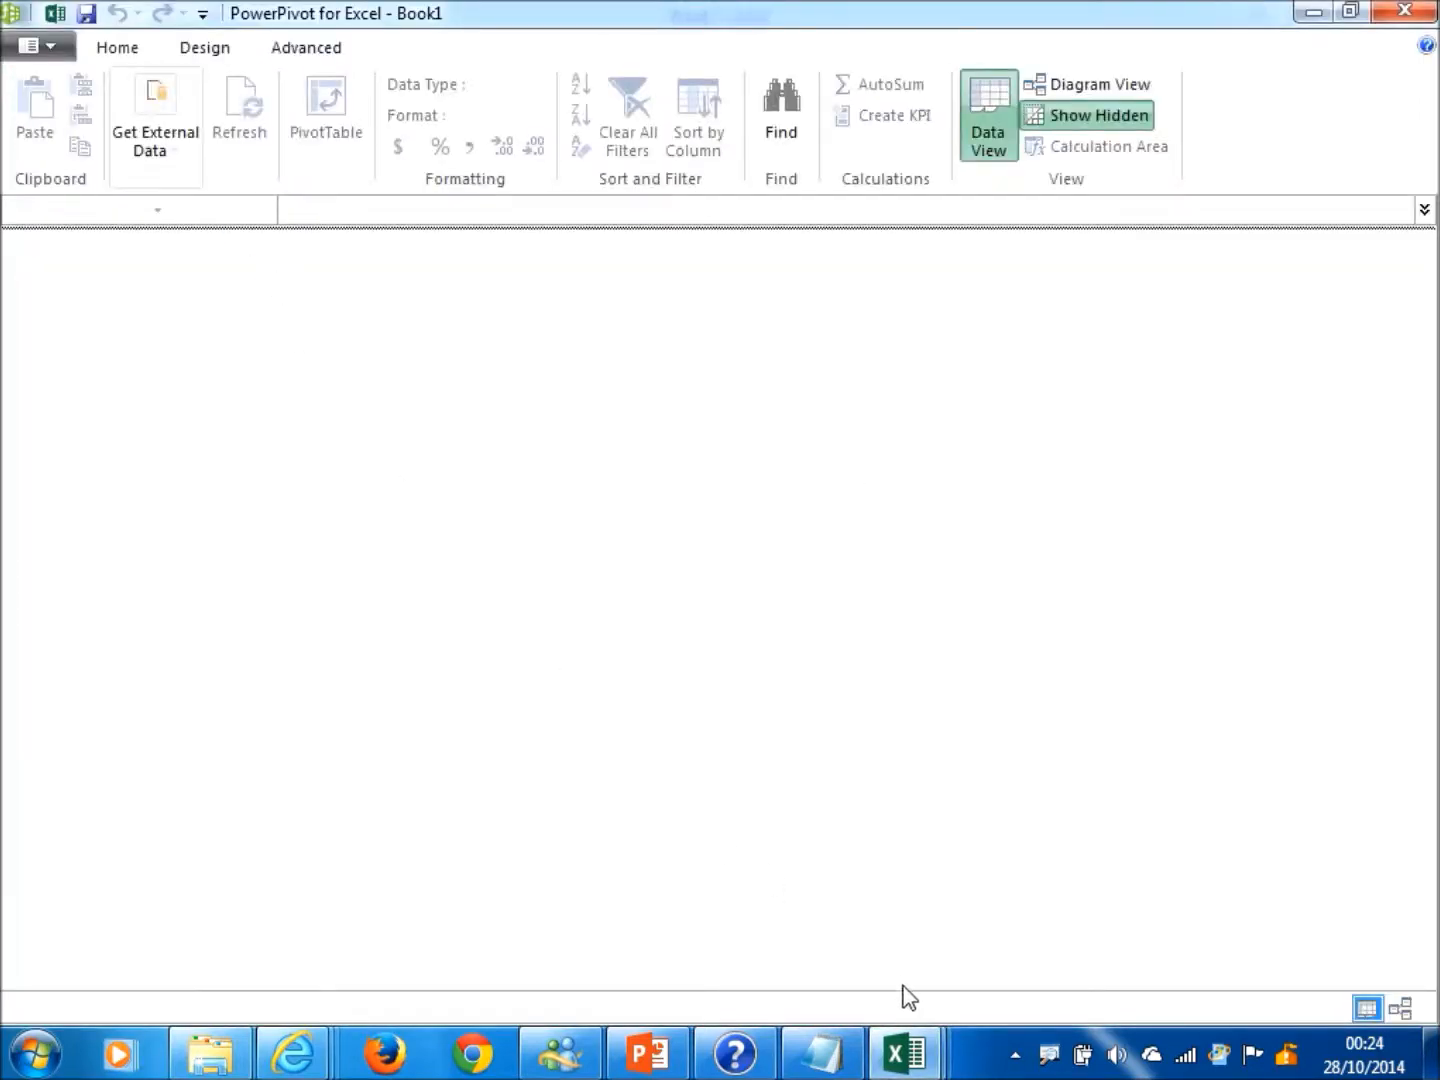
pyautogui.click(150, 136)
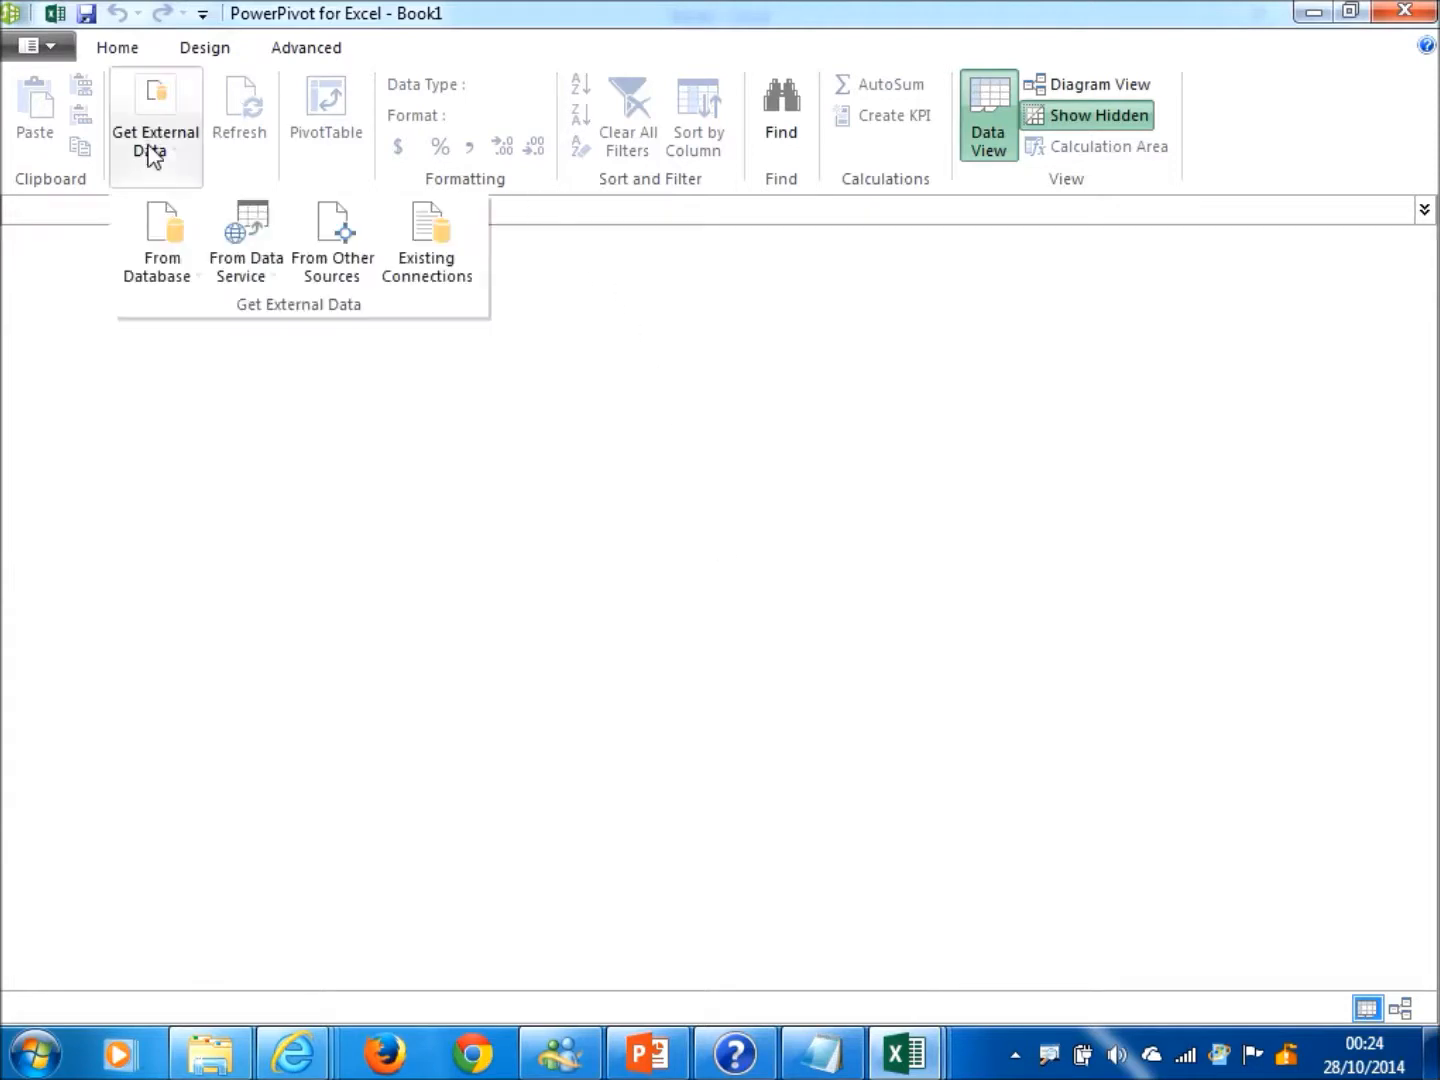
pyautogui.click(333, 270)
pyautogui.moveTo(1054, 315); pyautogui.dragTo(1039, 700)
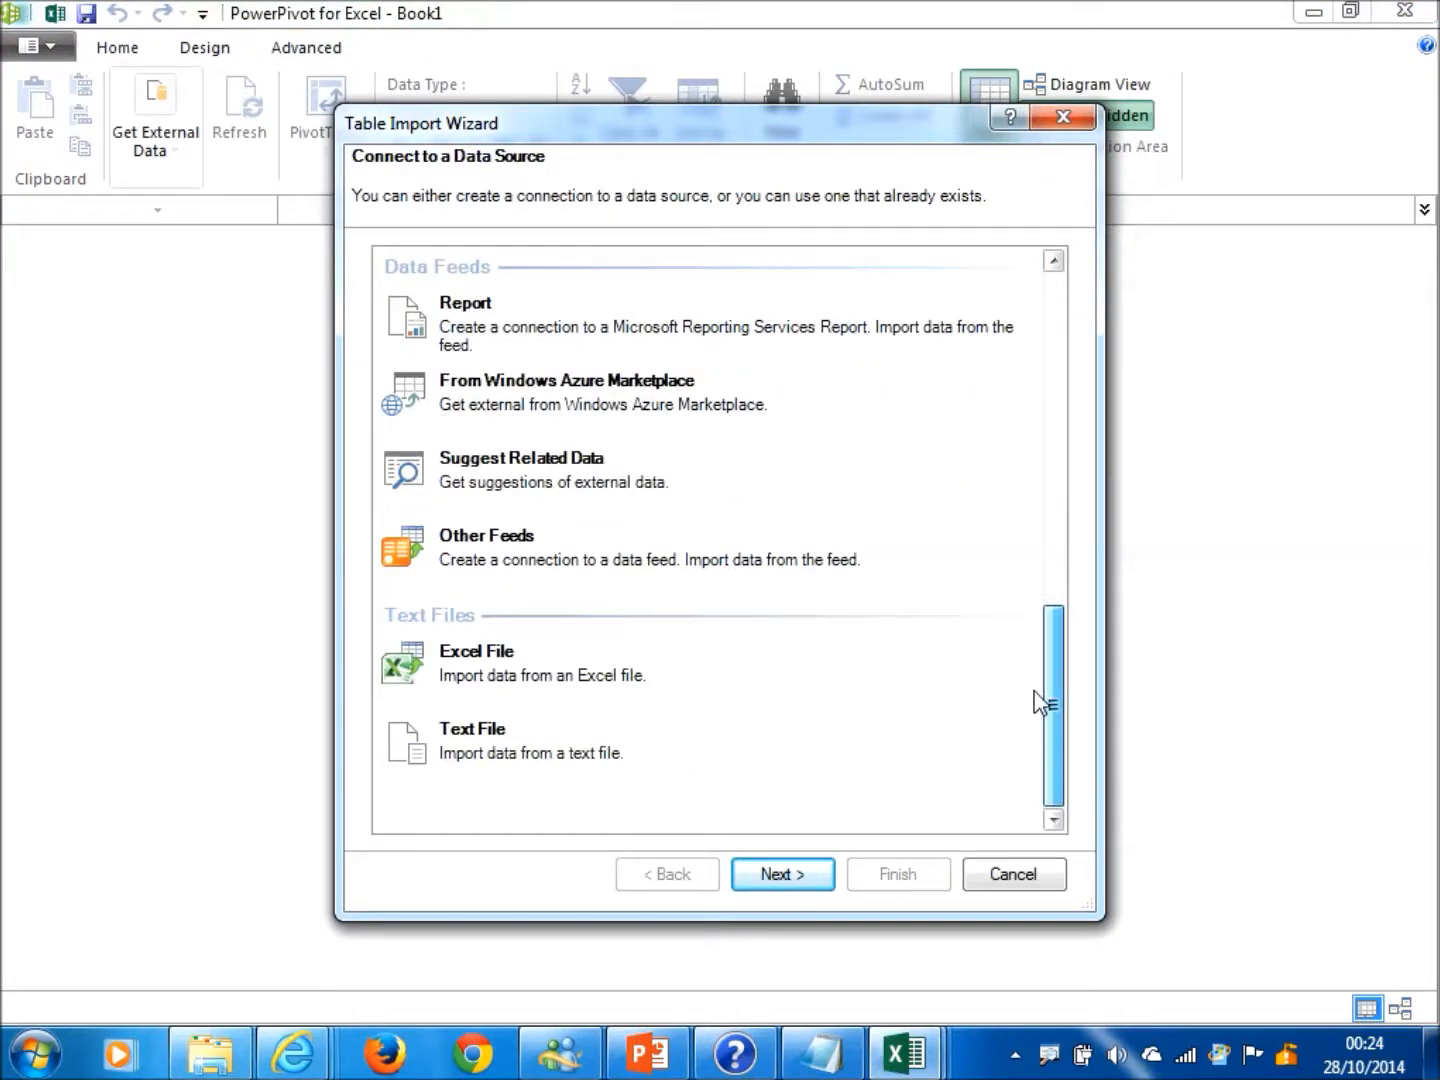
pyautogui.click(469, 690)
pyautogui.click(775, 874)
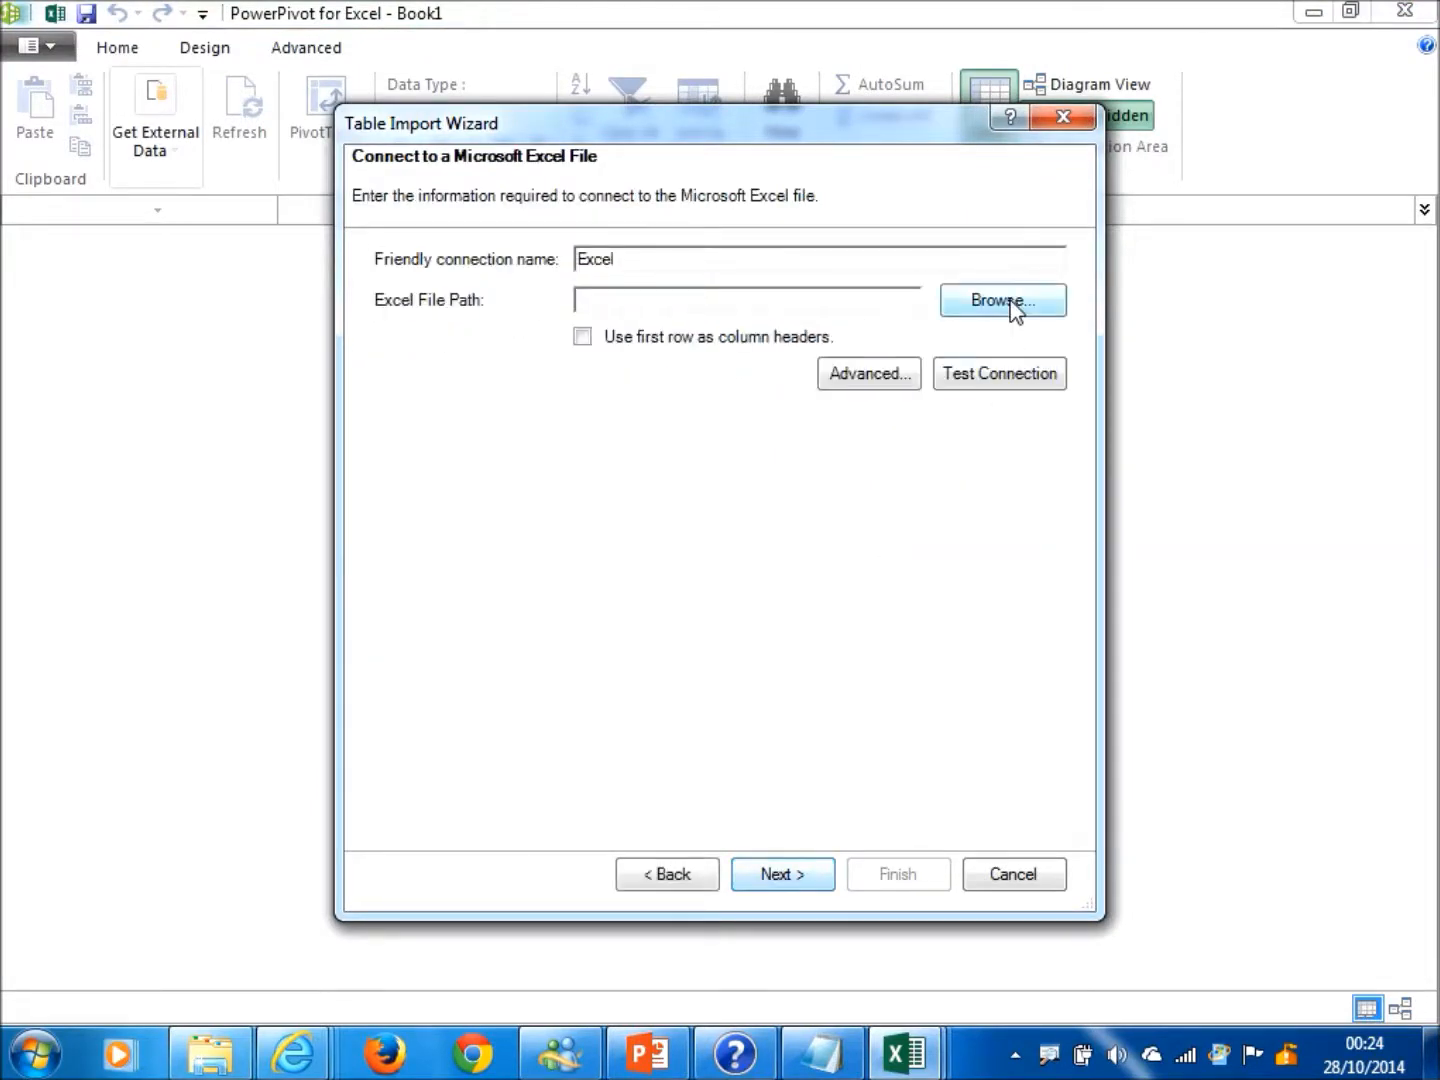
# Step: Choose Airport_Data_test_v5.xlsx as the import file, use its first row as column headers, and try to continue
pyautogui.click(1010, 301)
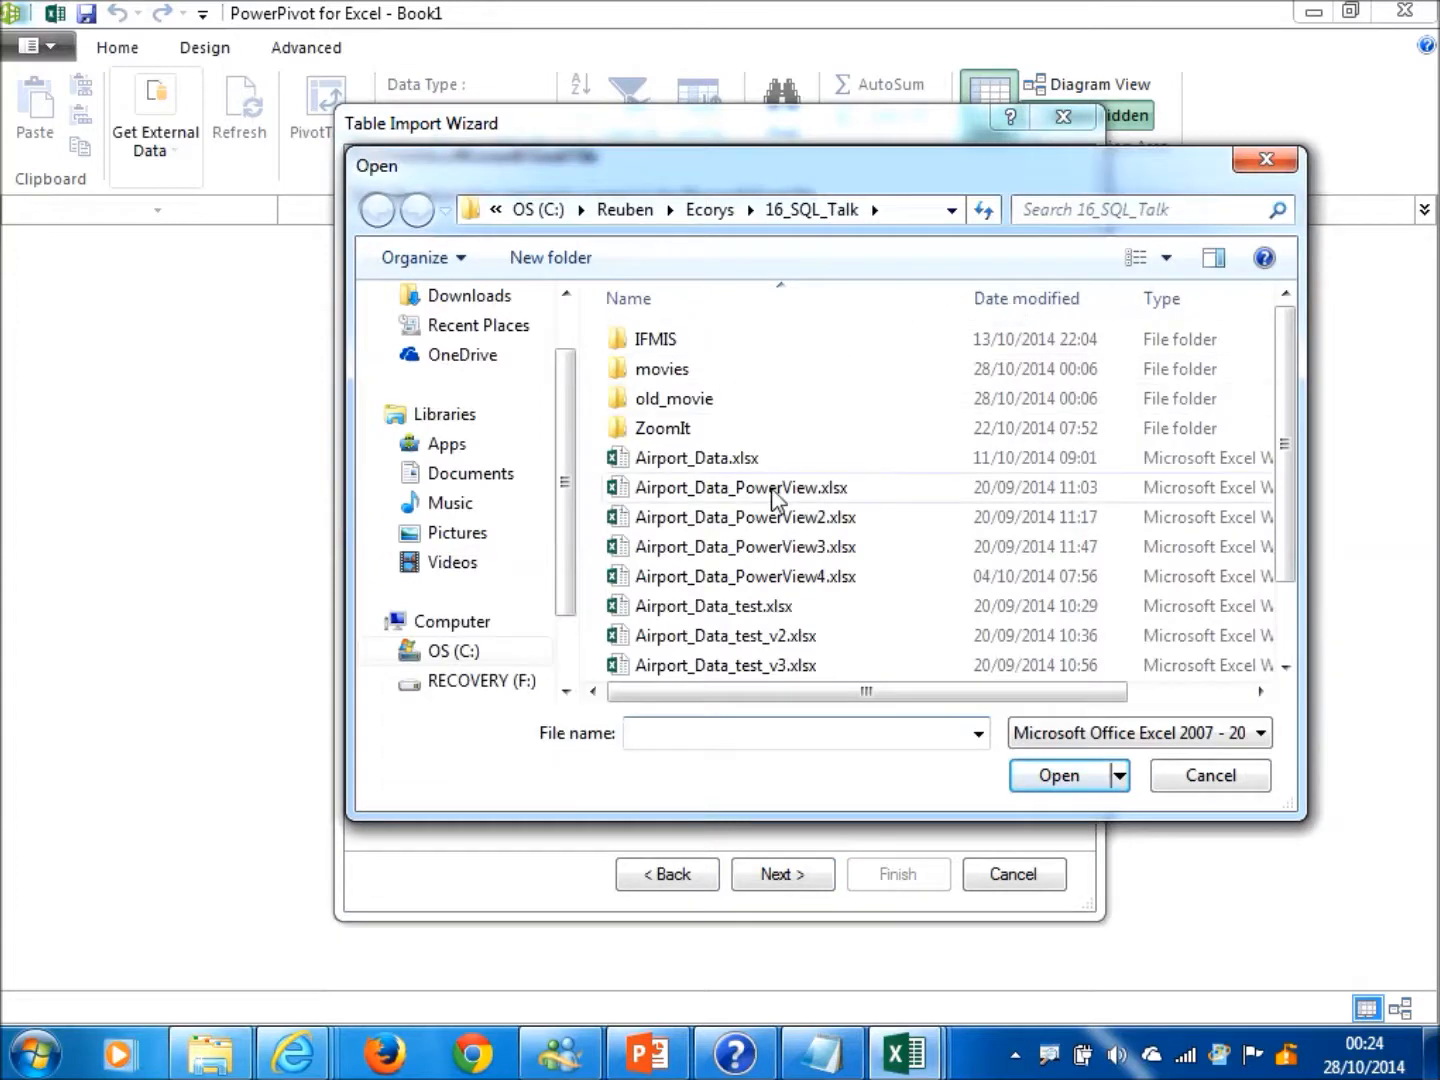
pyautogui.moveTo(1292, 391); pyautogui.dragTo(1280, 488)
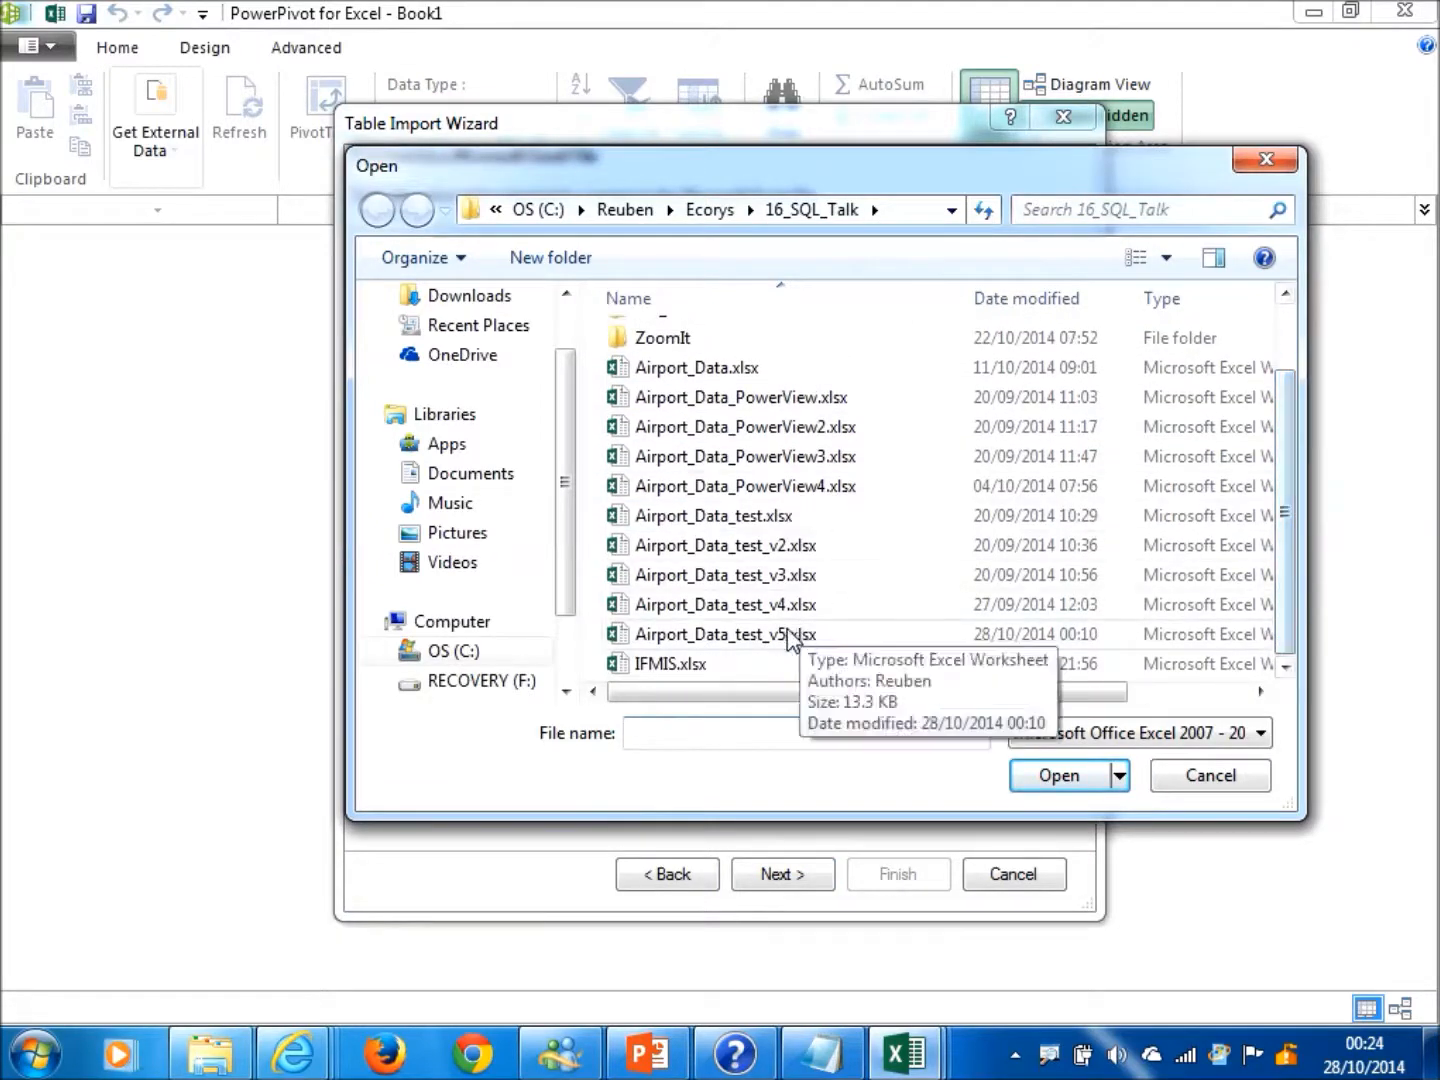
pyautogui.click(880, 635)
pyautogui.click(1058, 779)
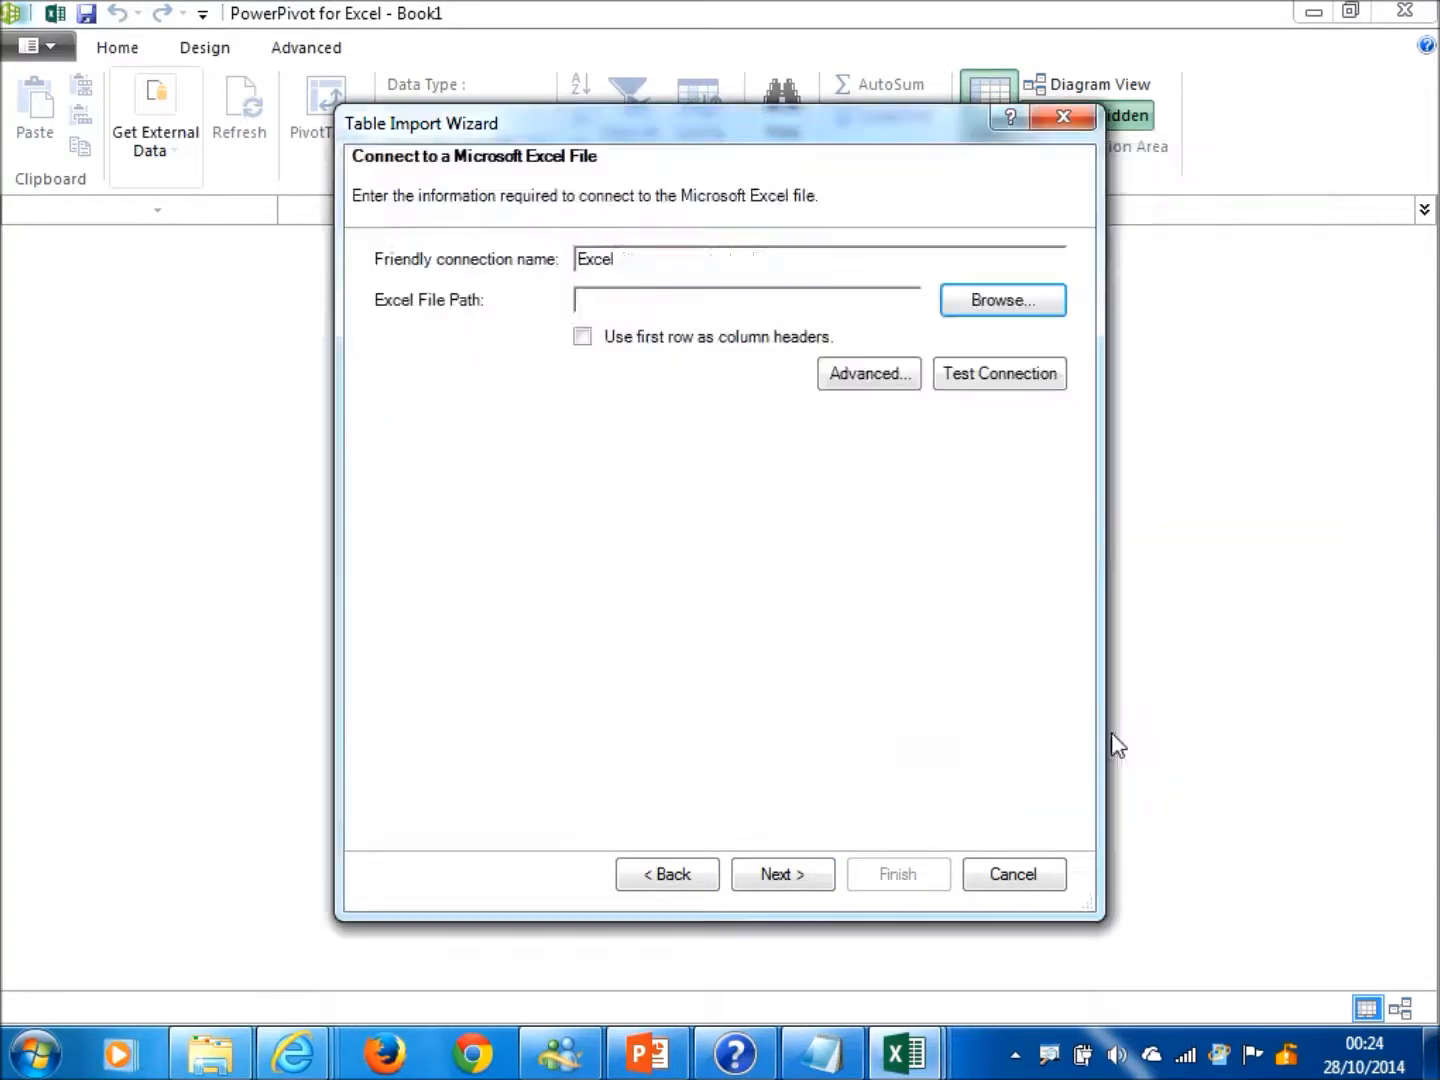
pyautogui.click(583, 338)
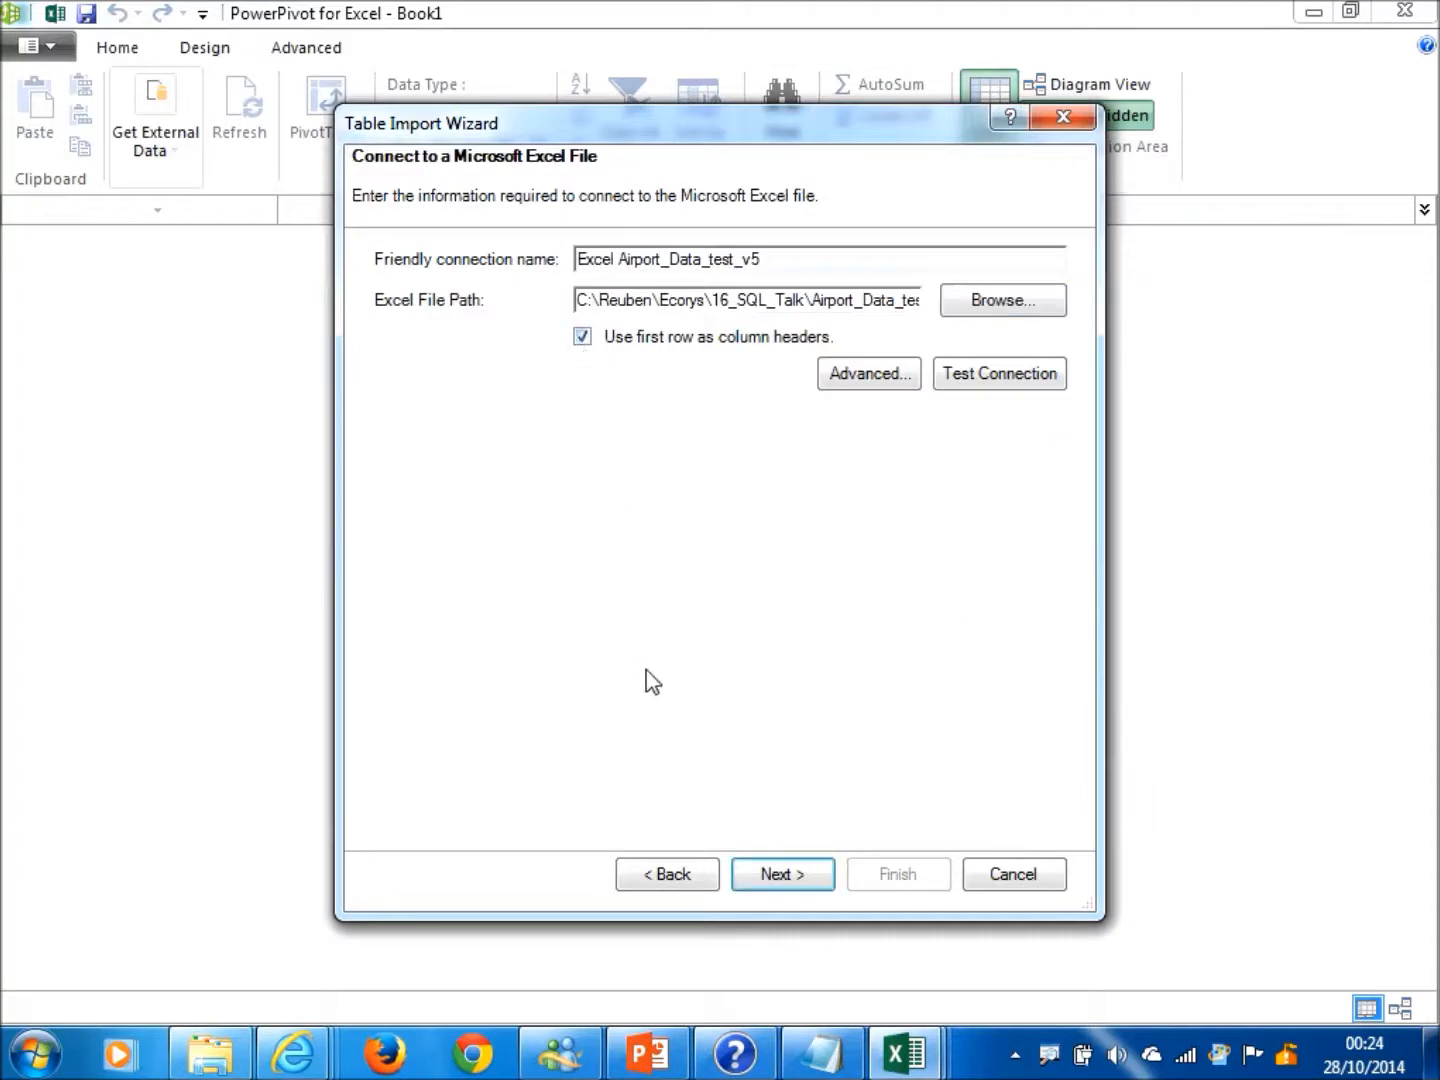
pyautogui.click(774, 878)
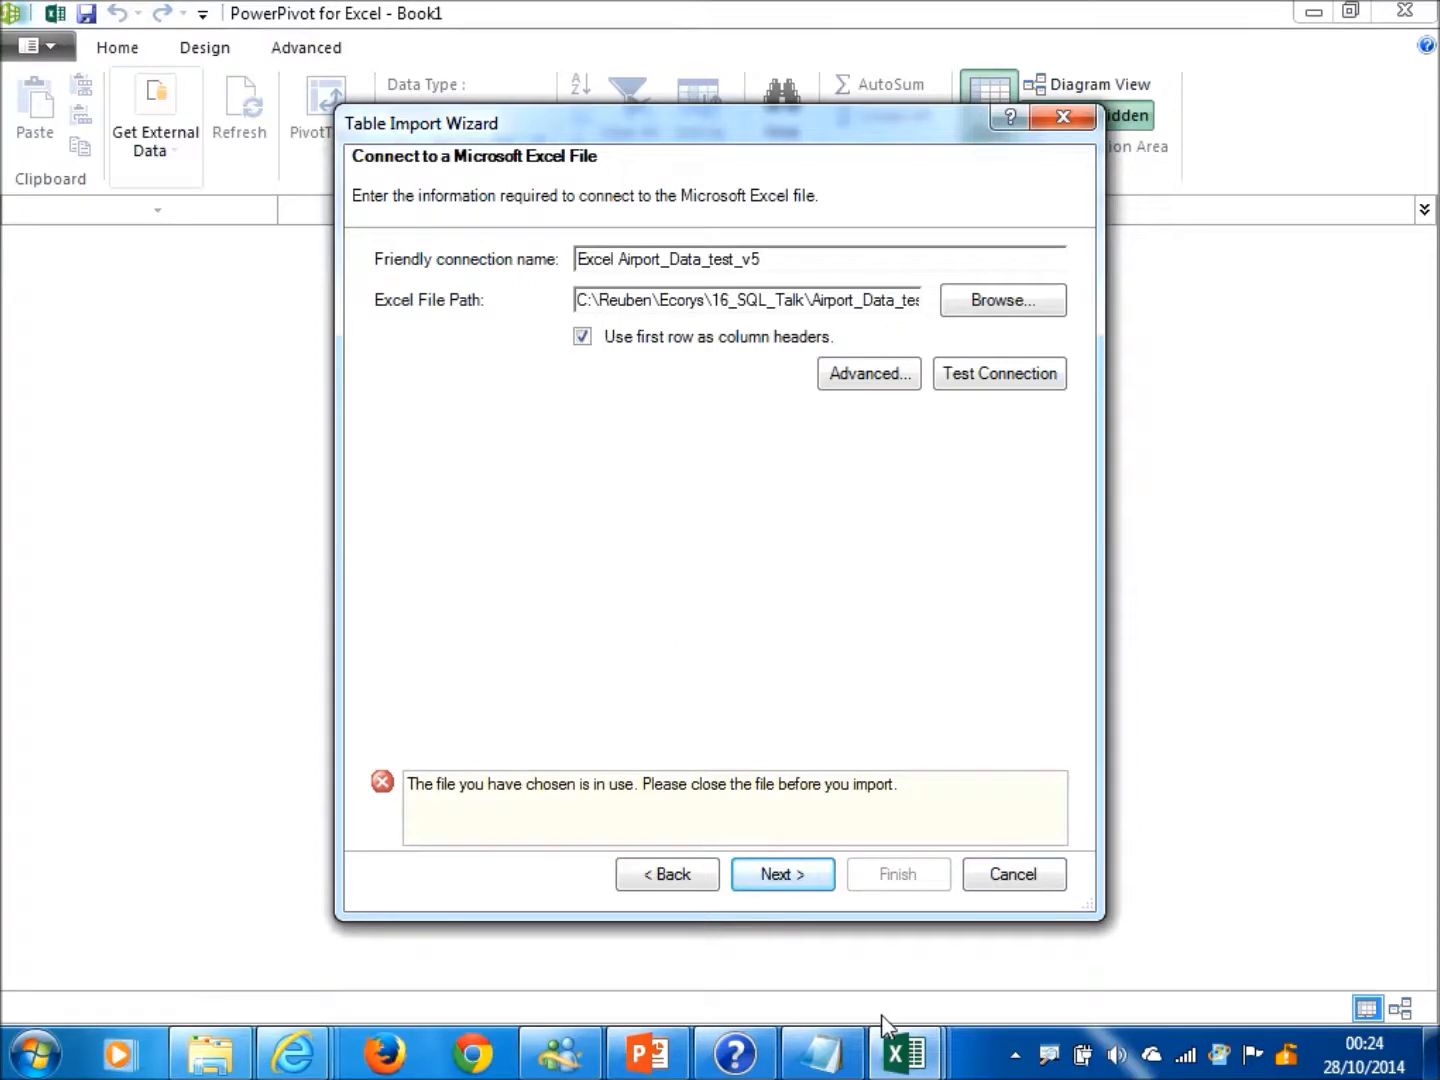
# Step: Switch to the open Airport_Data_test_v5.xlsx workbook and close it without saving the changes
pyautogui.moveTo(893, 1045)
pyautogui.click(683, 940)
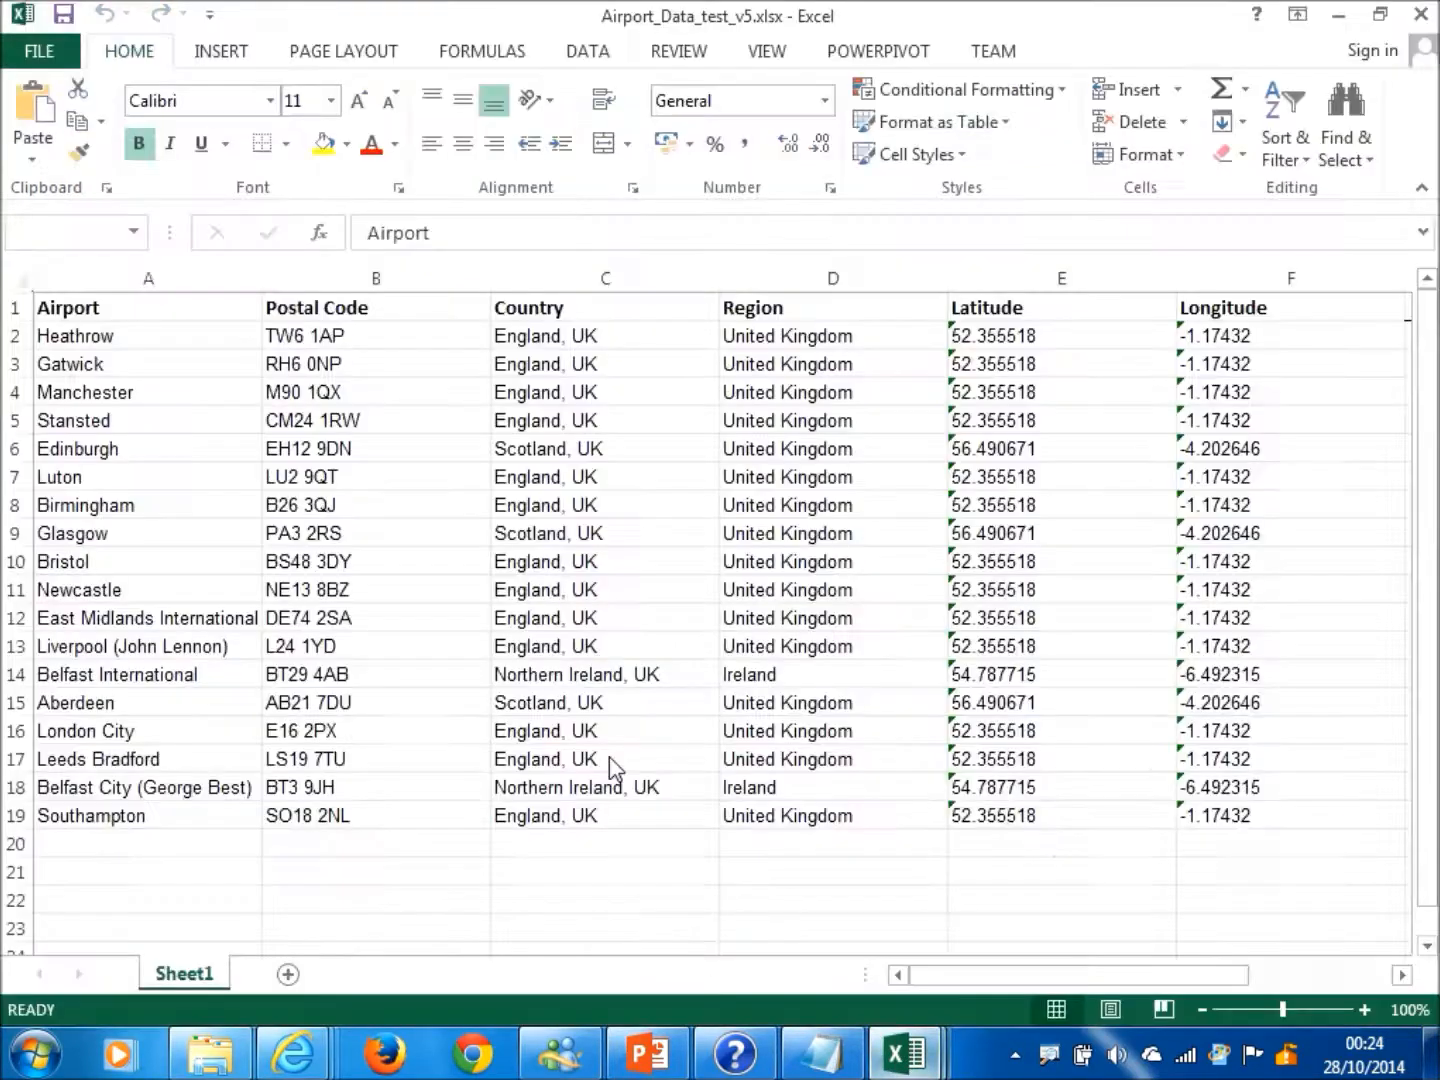
pyautogui.click(1420, 14)
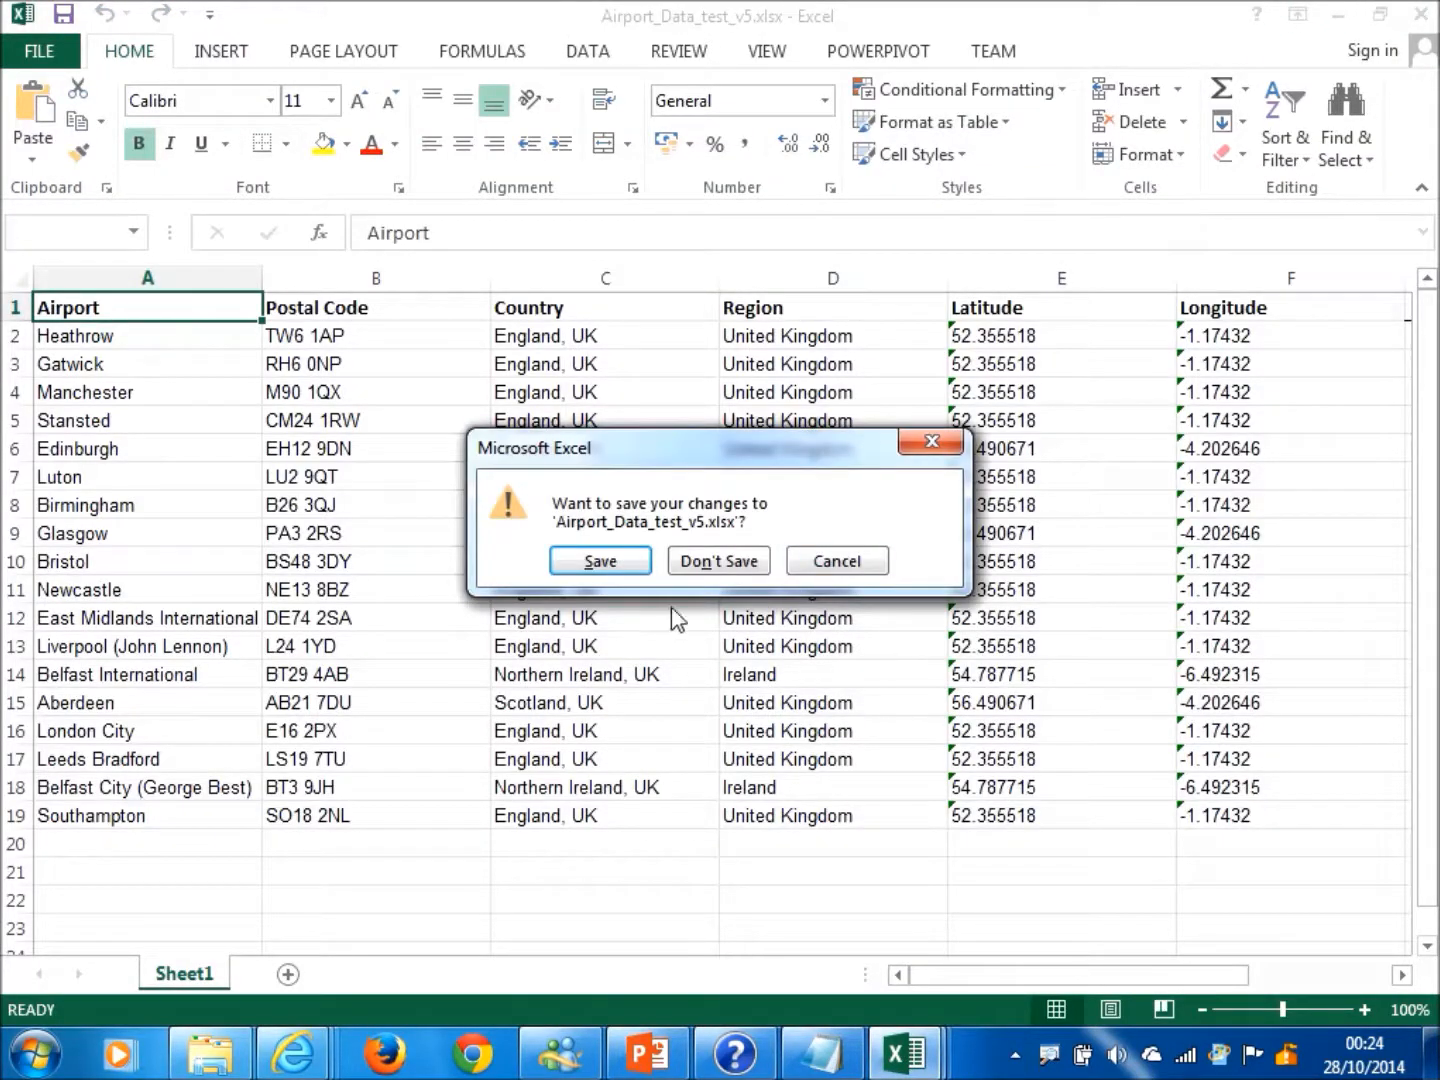
pyautogui.click(713, 562)
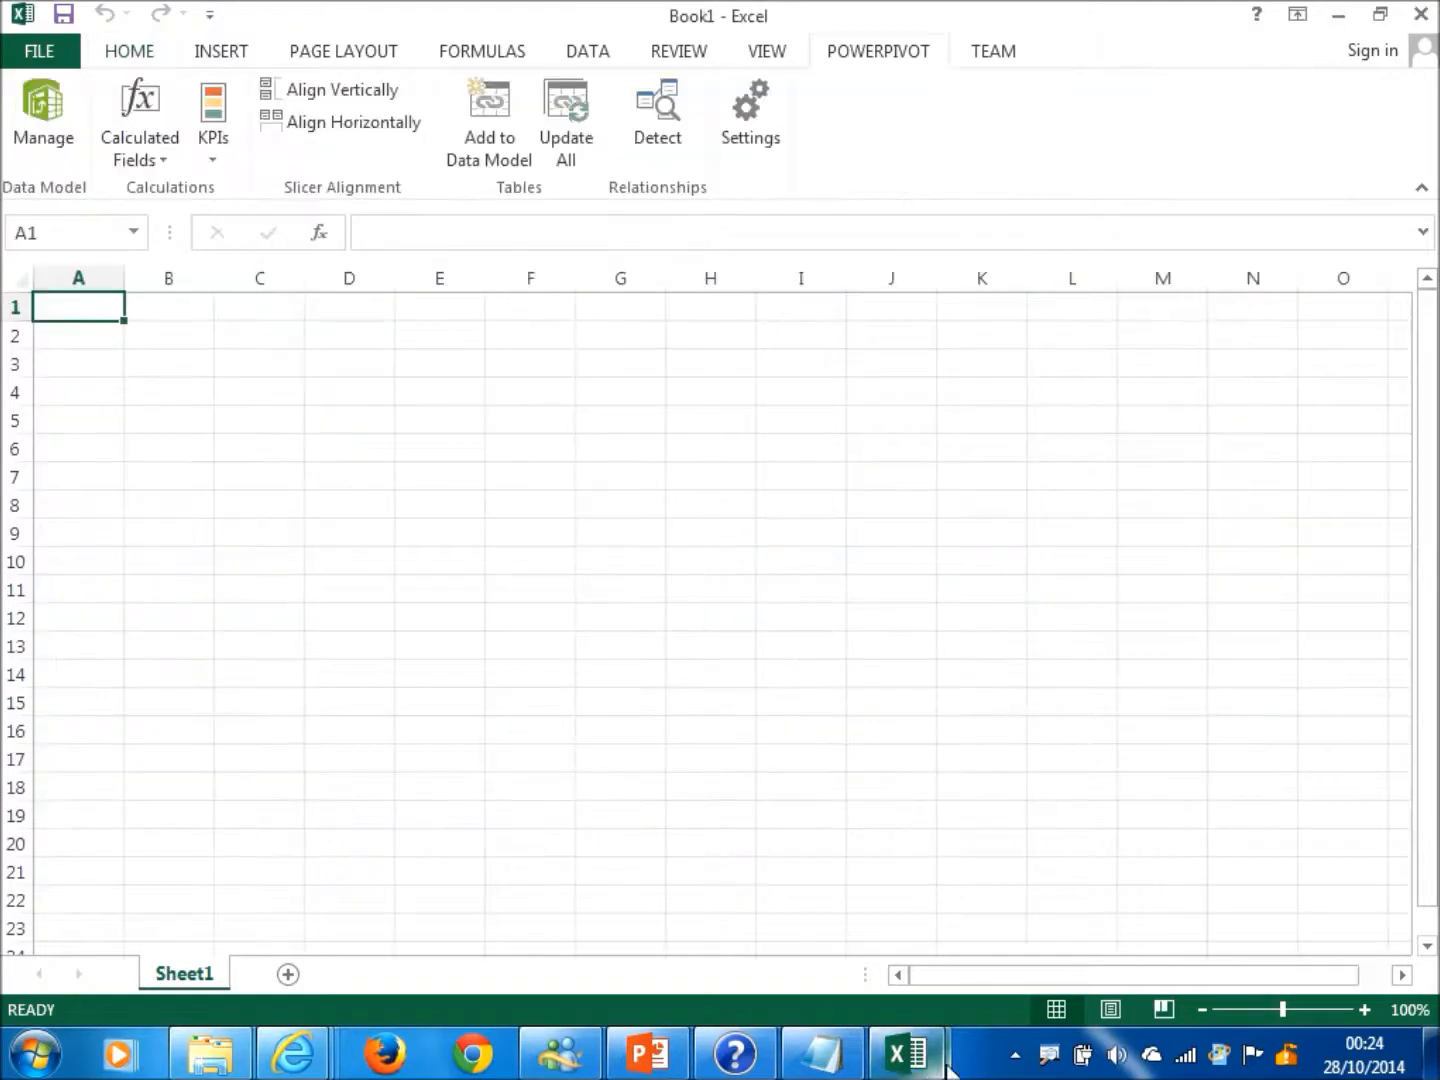
# Step: Return to the PowerPivot import wizard and finish importing Sheet1 of the airport workbook into the data model
pyautogui.moveTo(910, 1056)
pyautogui.click(1035, 914)
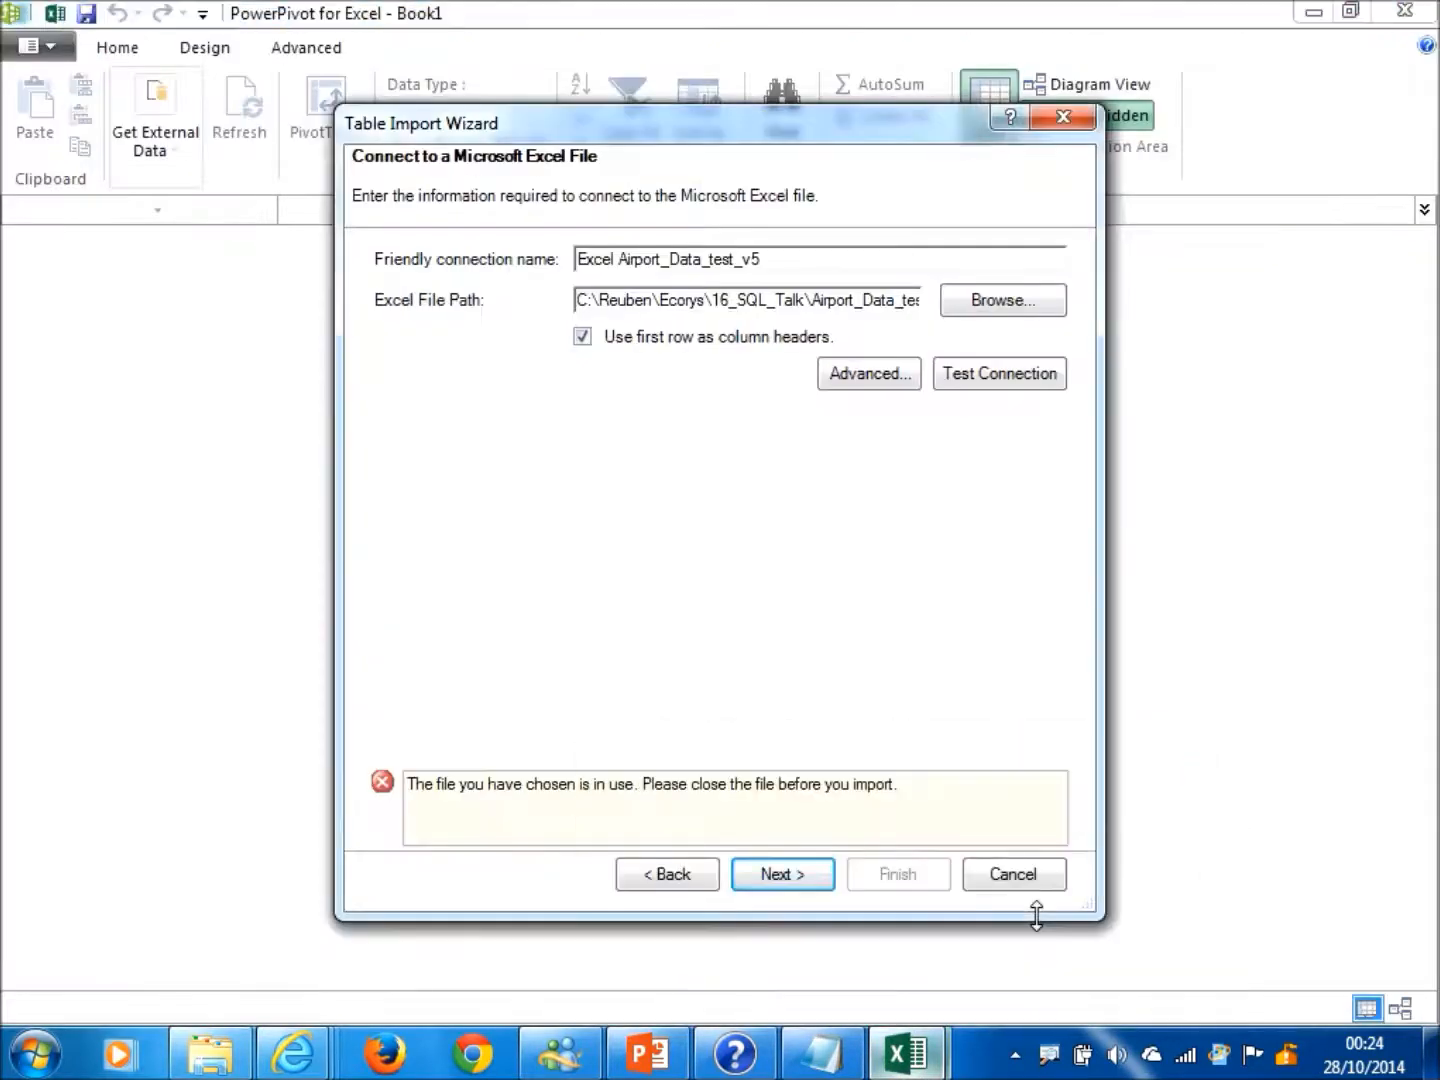
pyautogui.click(785, 877)
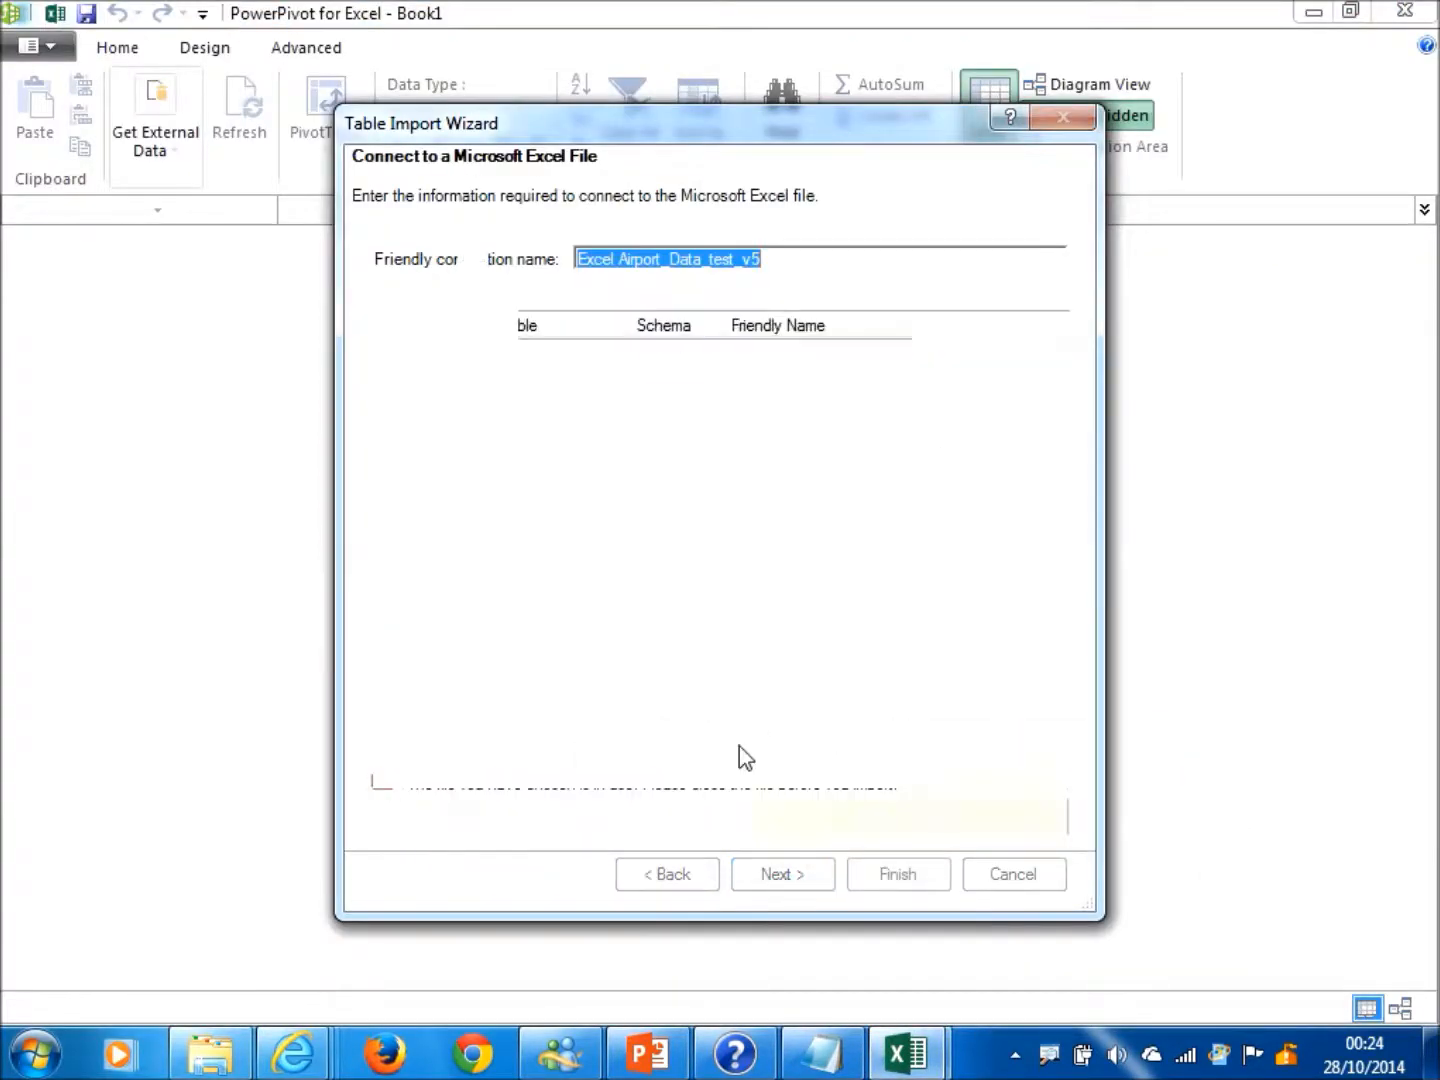
pyautogui.click(887, 877)
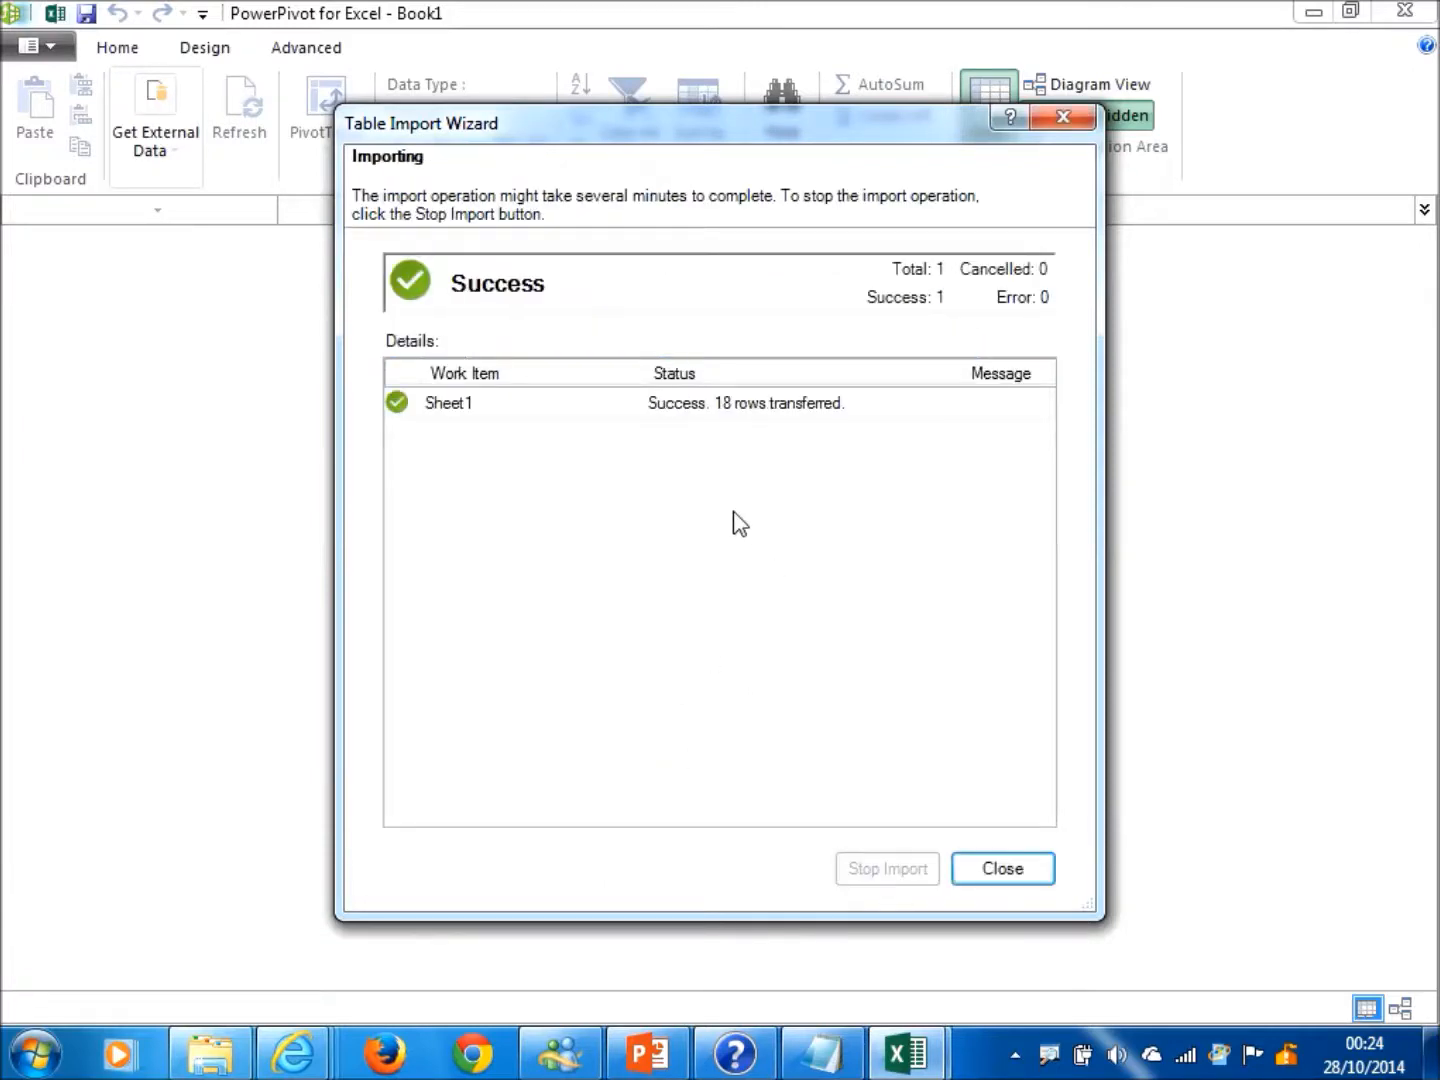
pyautogui.click(1004, 868)
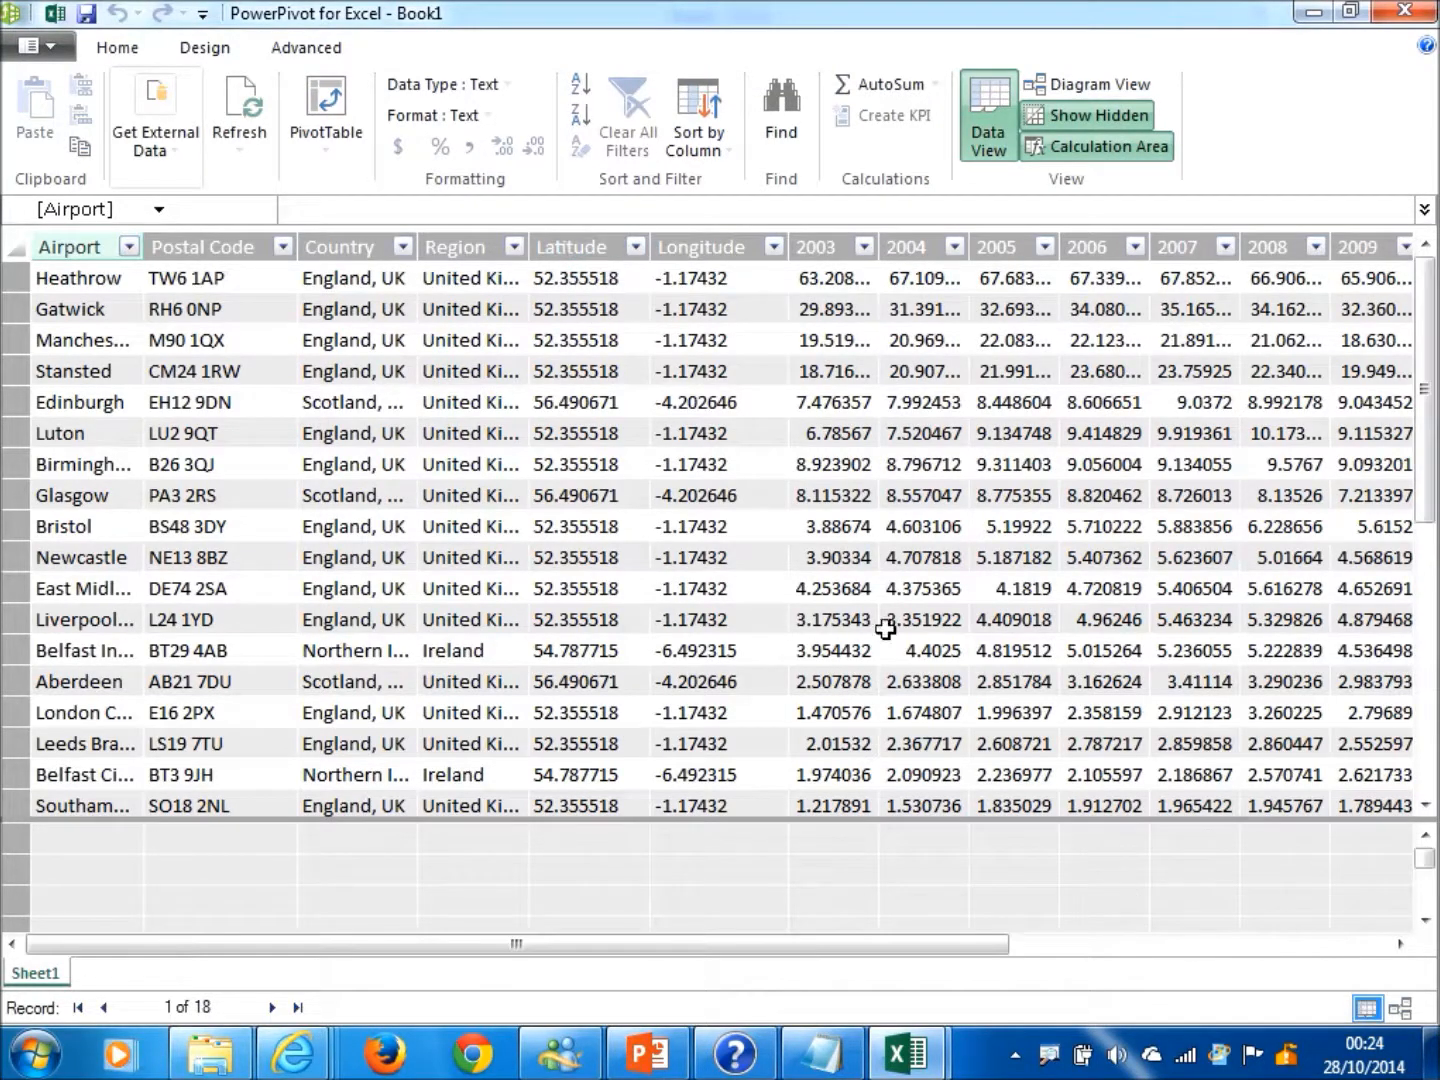
# Step: Set the data type of the Latitude and Longitude columns to Decimal Number
pyautogui.click(575, 244)
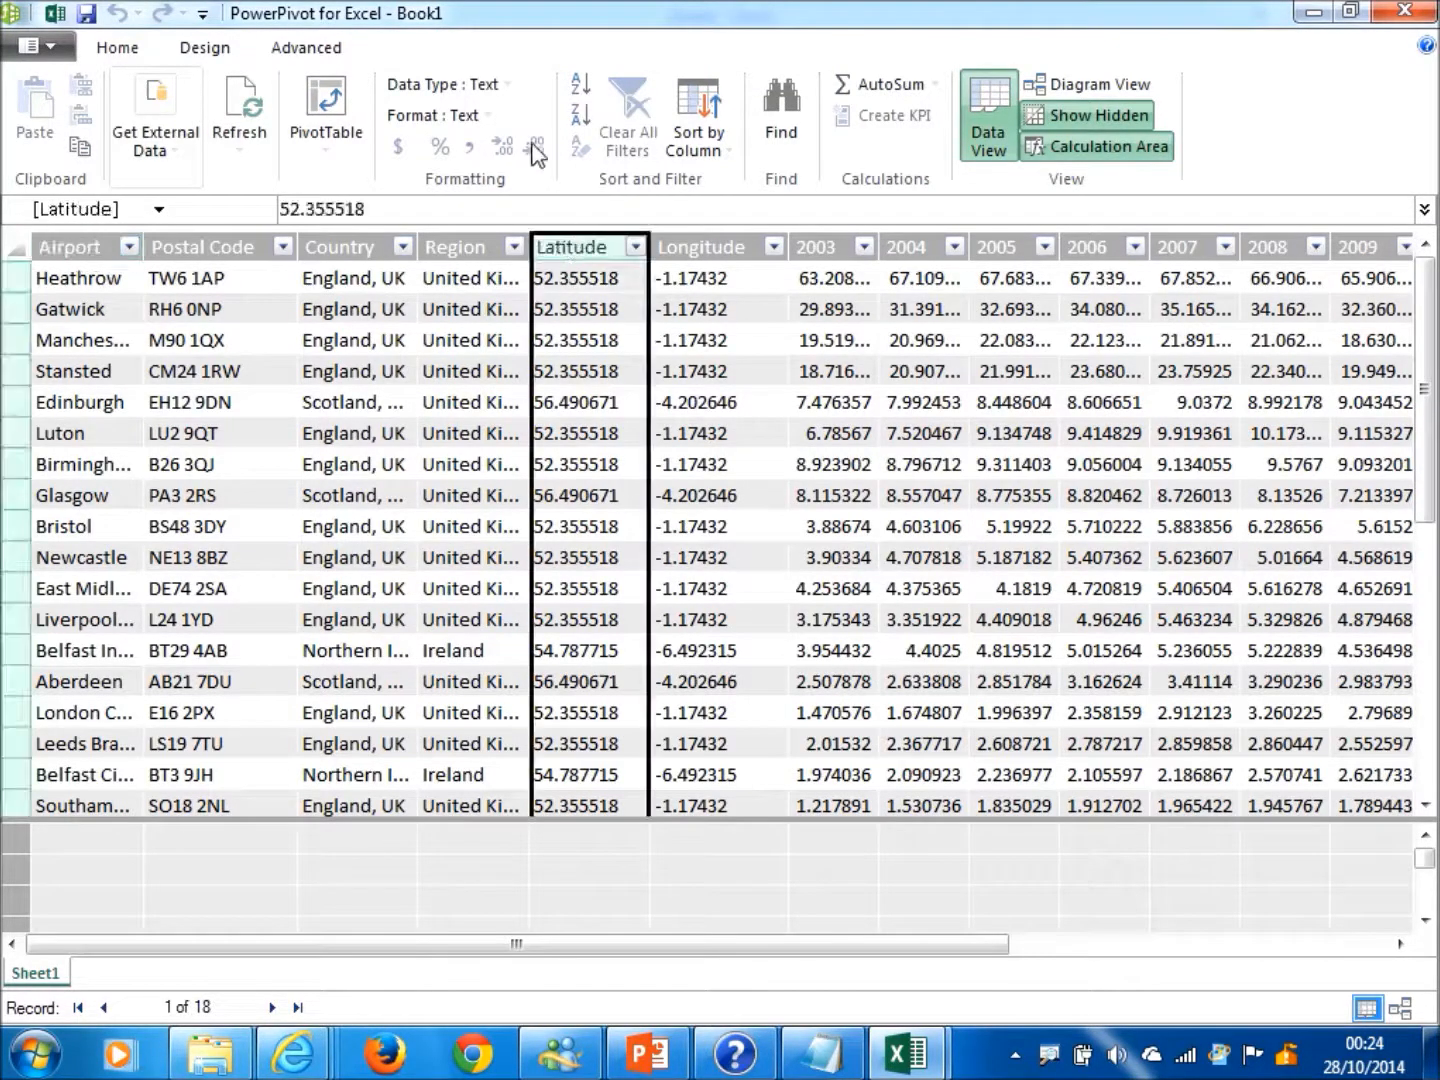
pyautogui.click(505, 88)
pyautogui.click(492, 189)
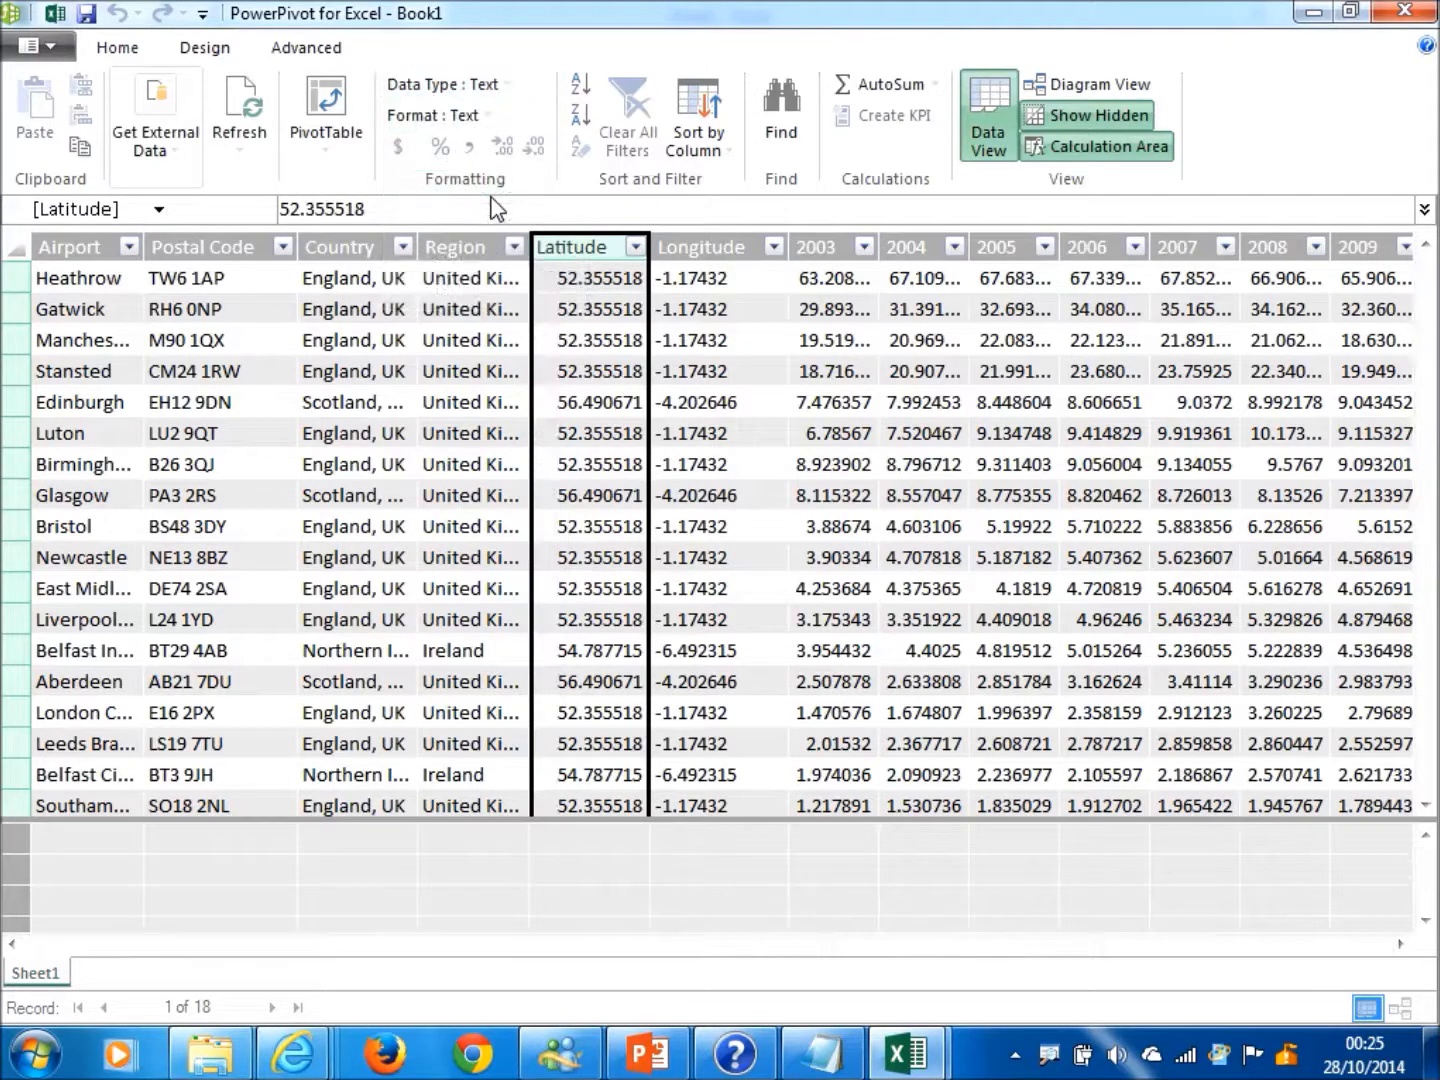
pyautogui.click(714, 245)
pyautogui.click(499, 88)
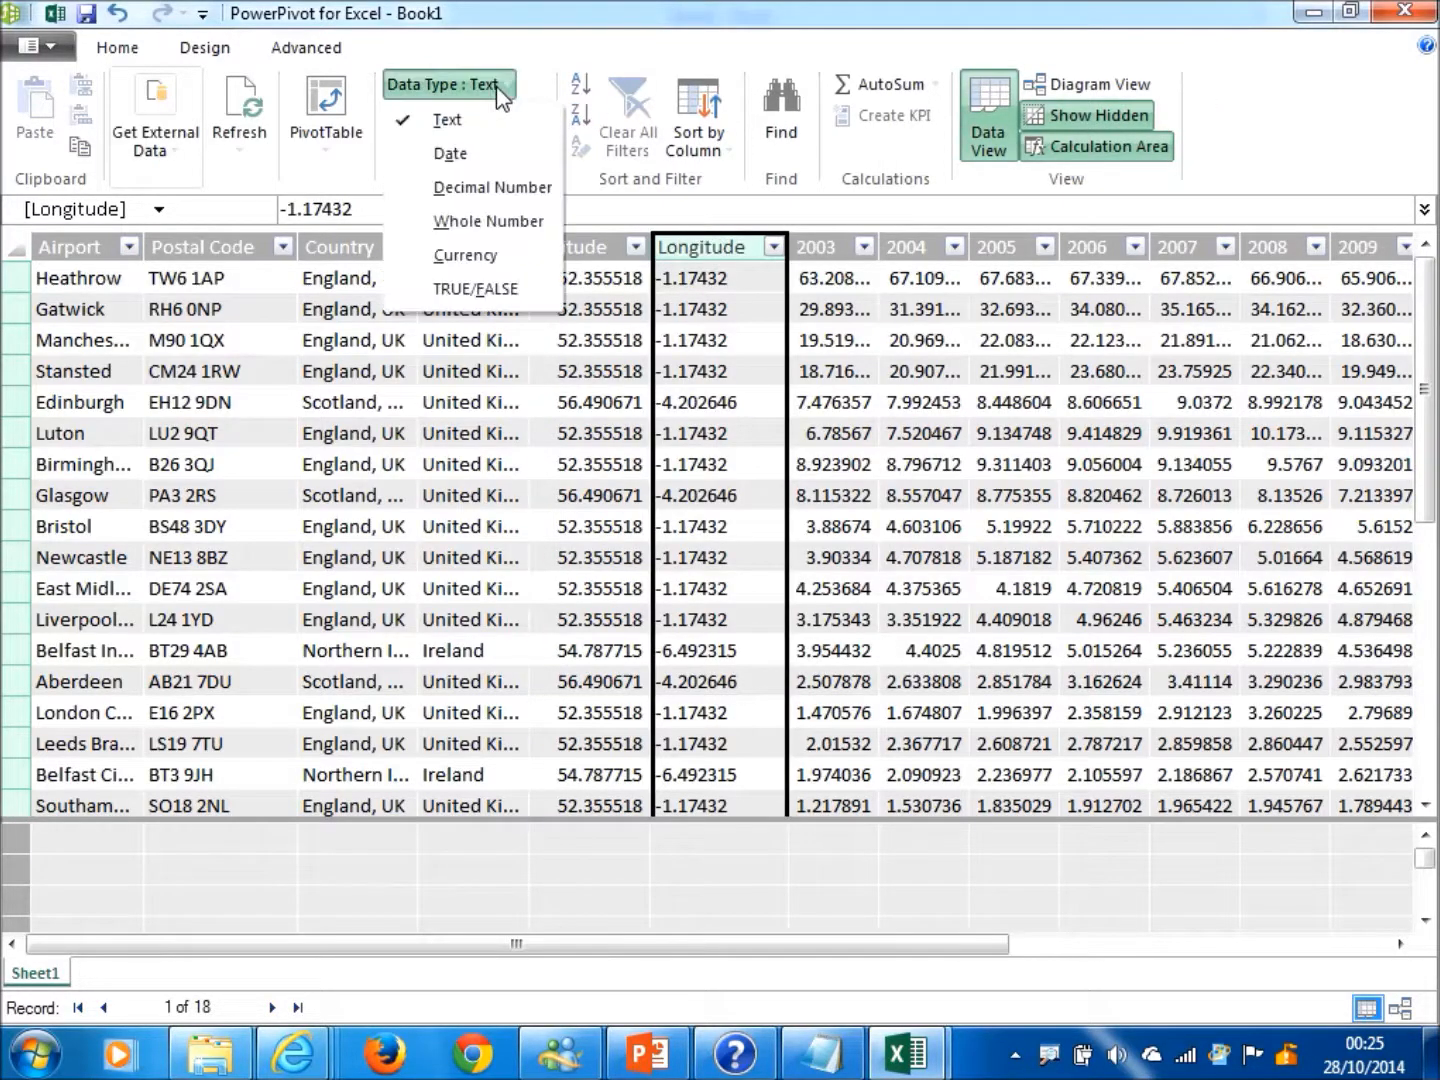
pyautogui.click(510, 188)
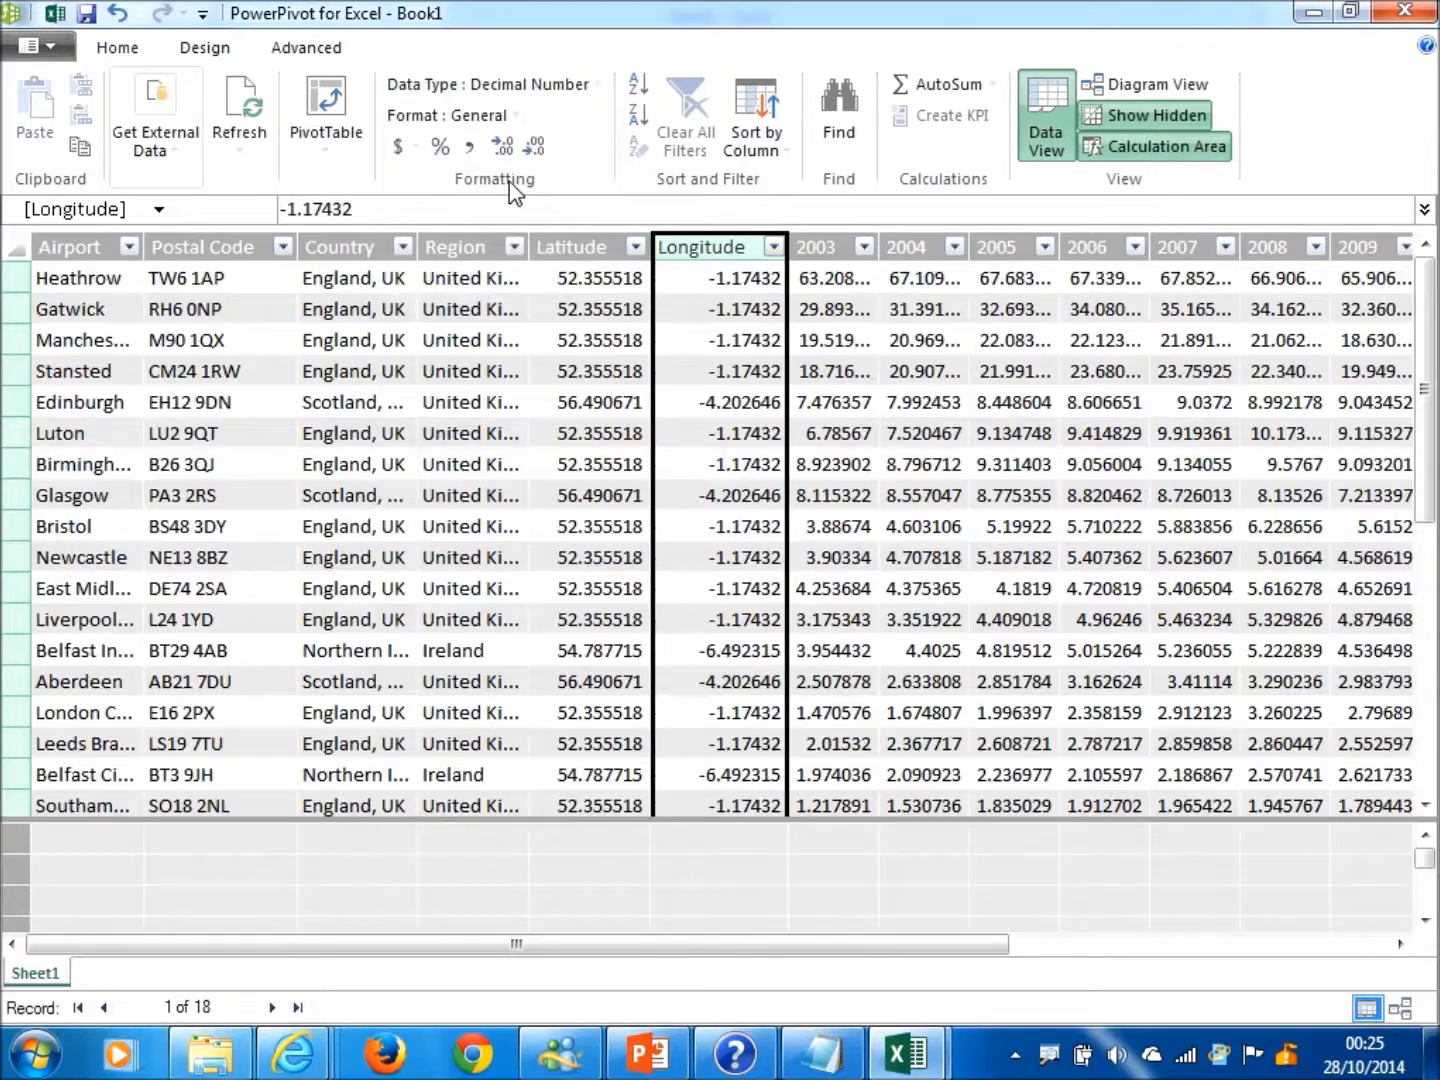
# Step: Switch to the Book1 workbook in Excel and insert a Power View report
pyautogui.moveTo(906, 1053)
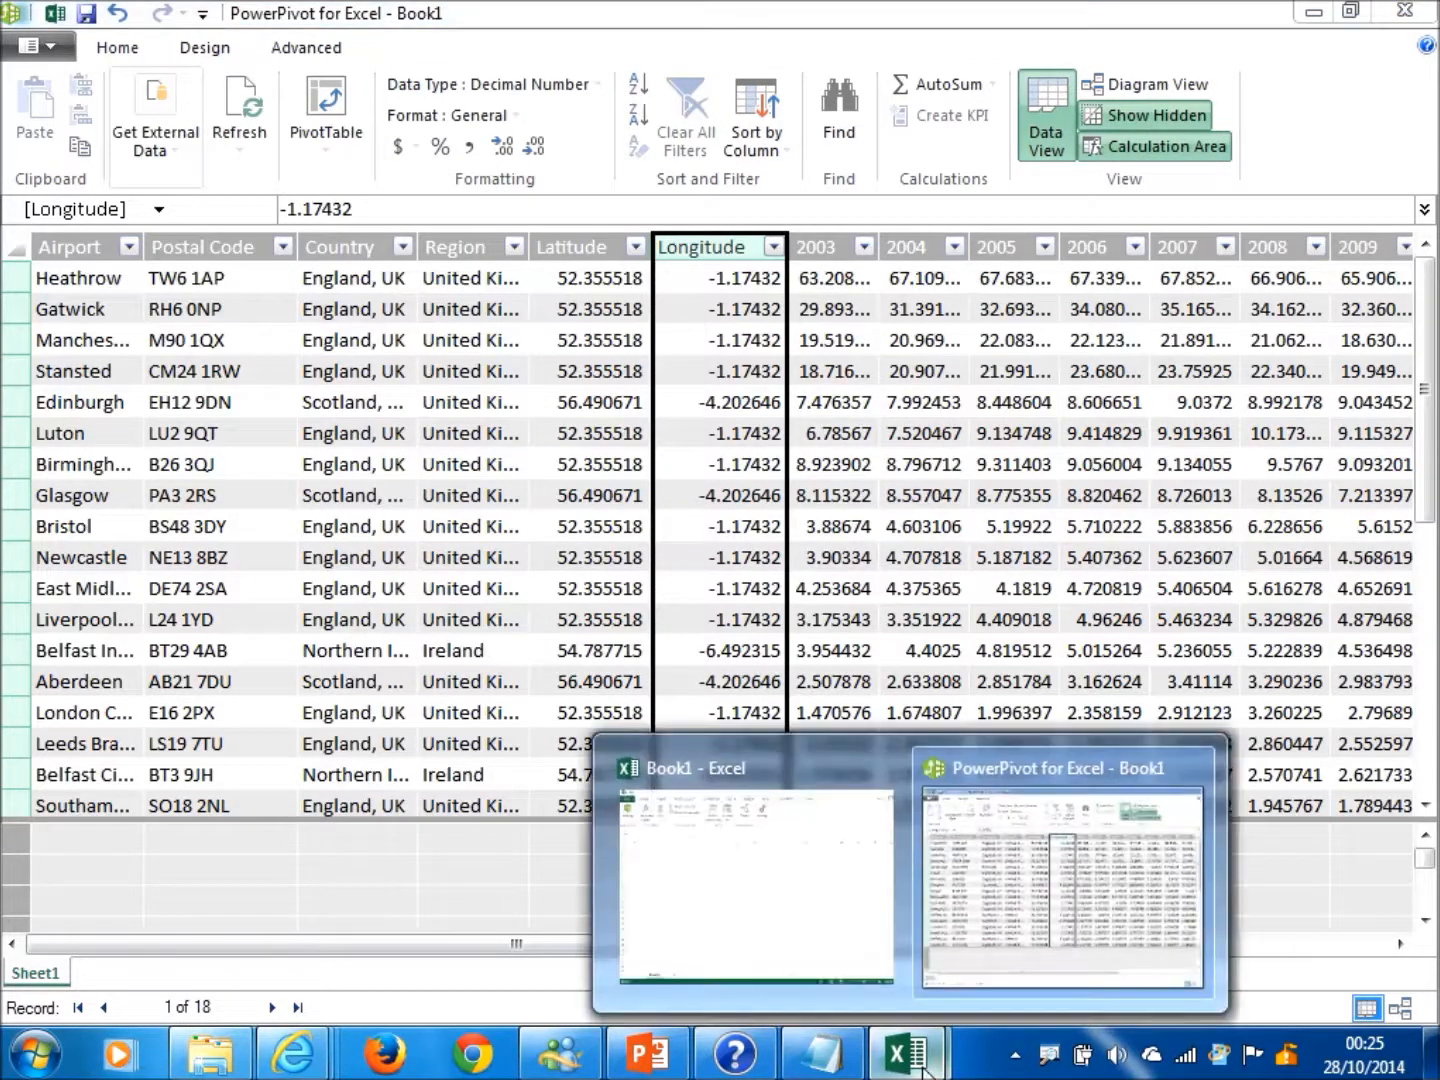
pyautogui.click(785, 941)
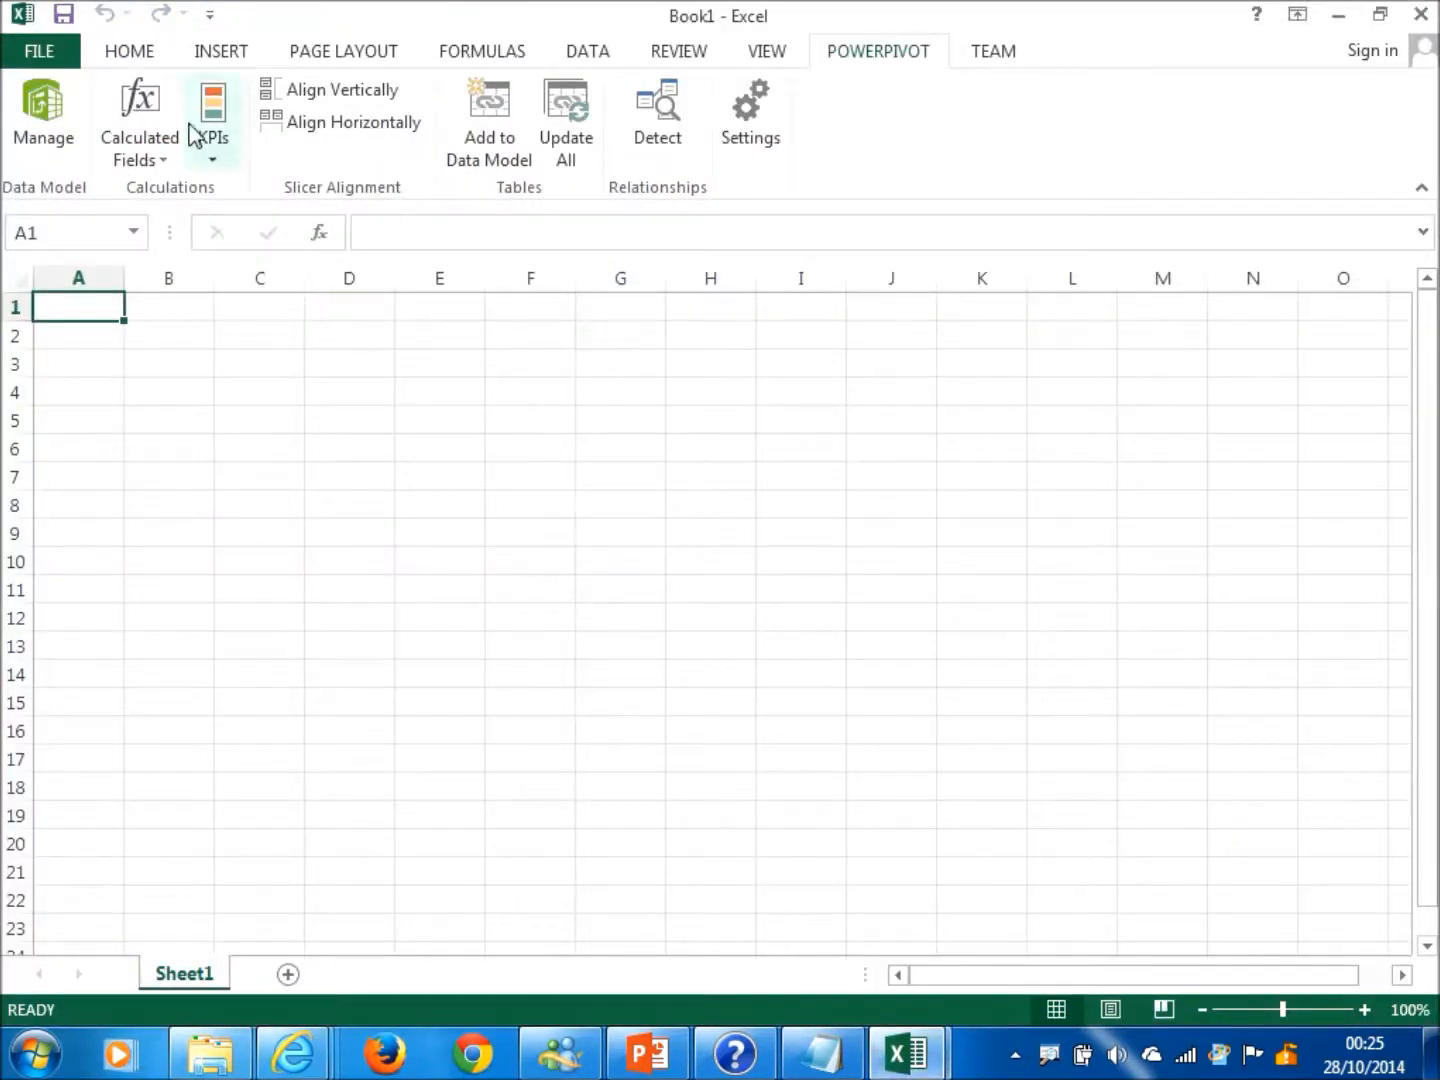
pyautogui.click(210, 58)
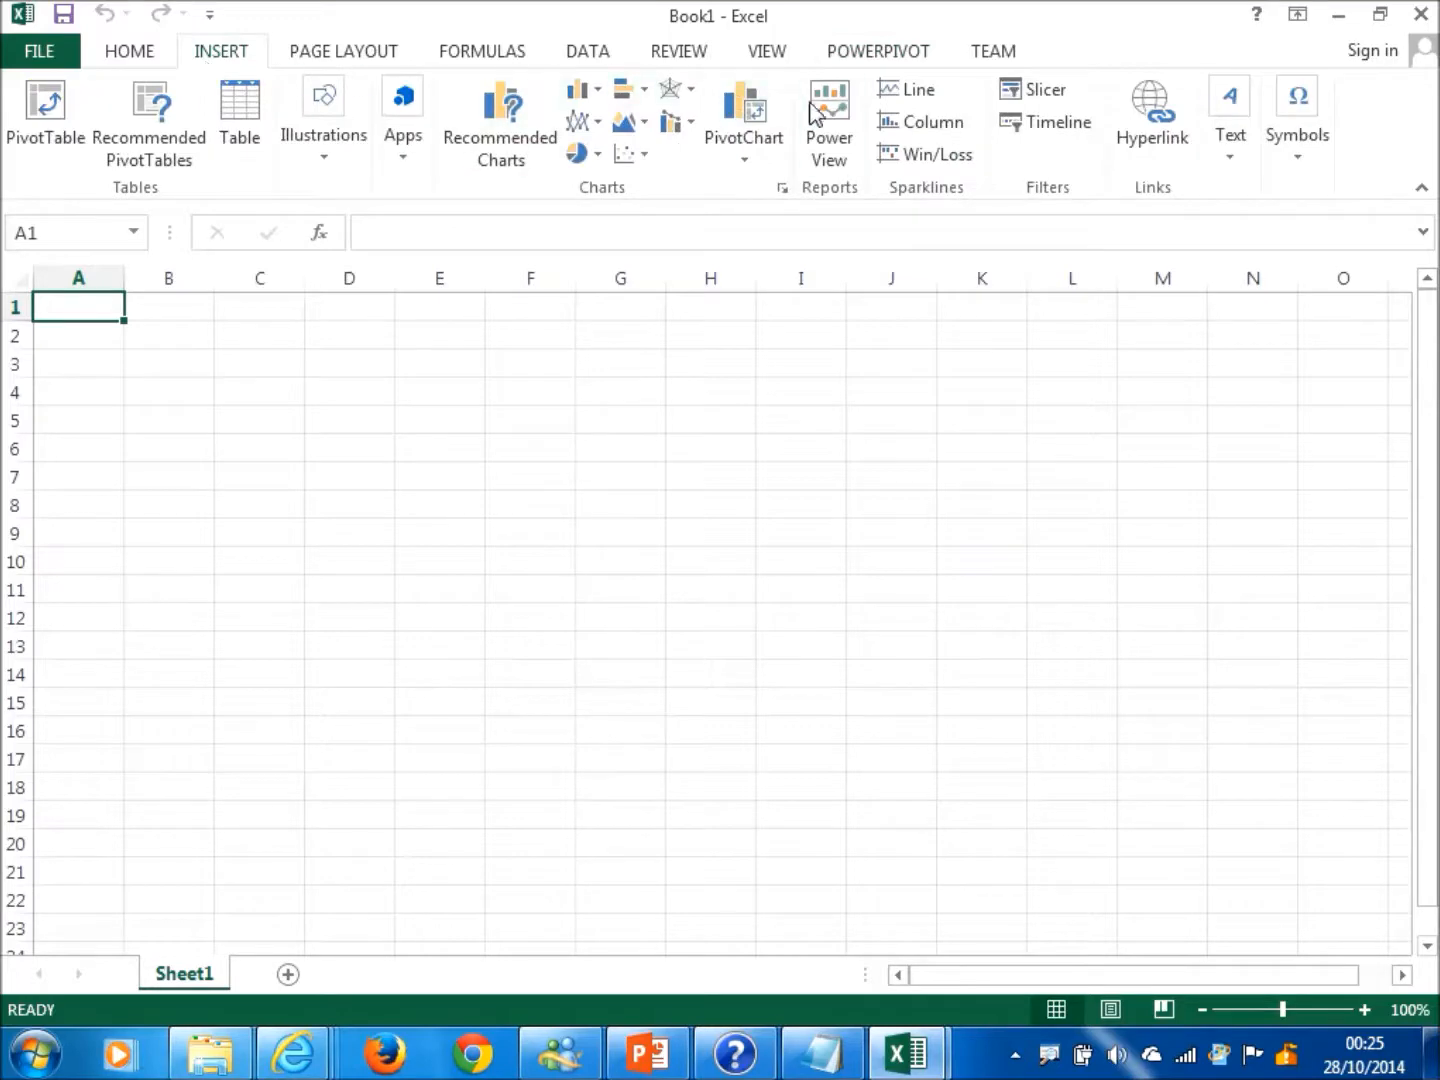
pyautogui.click(833, 150)
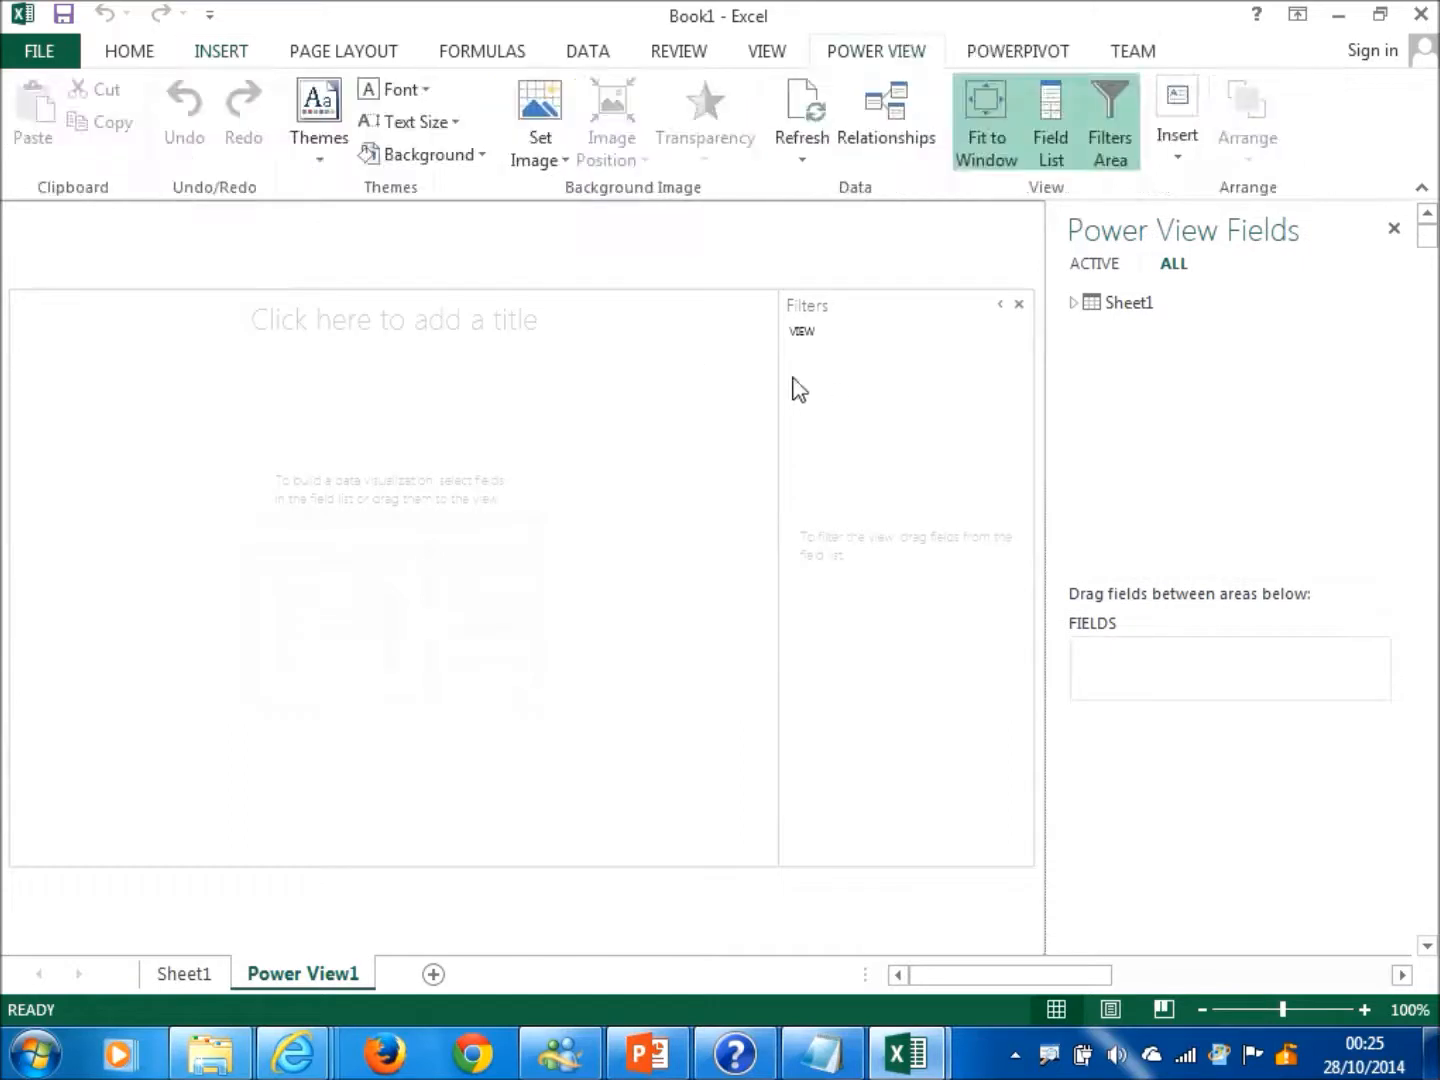
# Step: Add the Airport field from Sheet1 to the report as a table and enlarge it across most of the canvas
pyautogui.click(1074, 302)
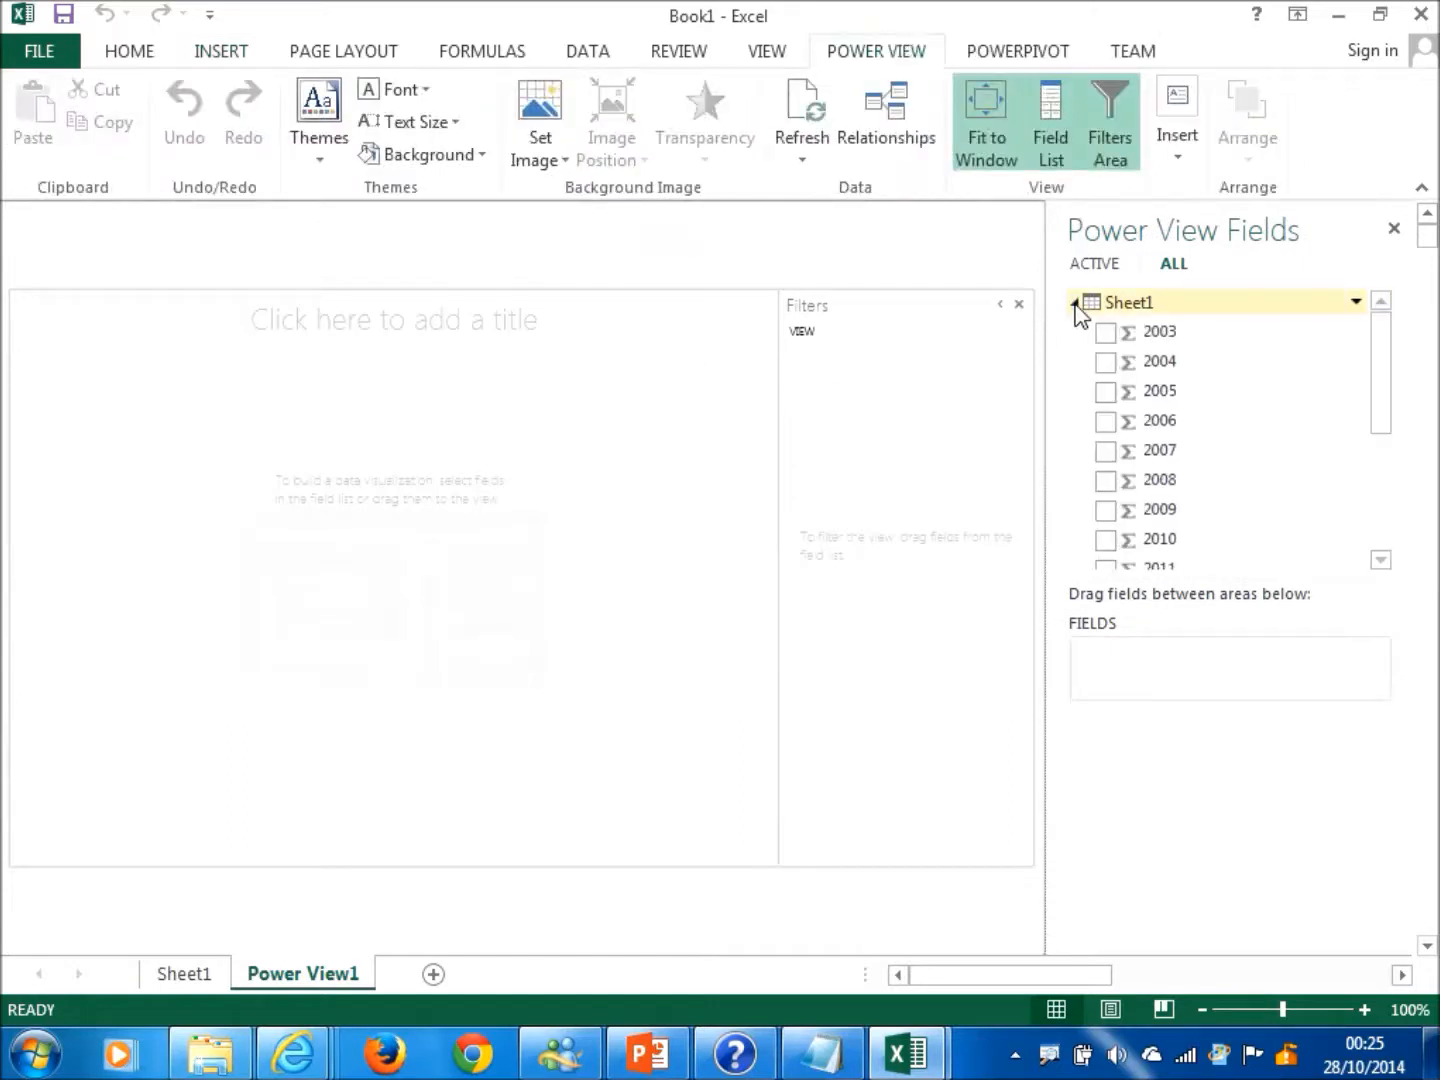
pyautogui.moveTo(1380, 350); pyautogui.dragTo(1406, 525)
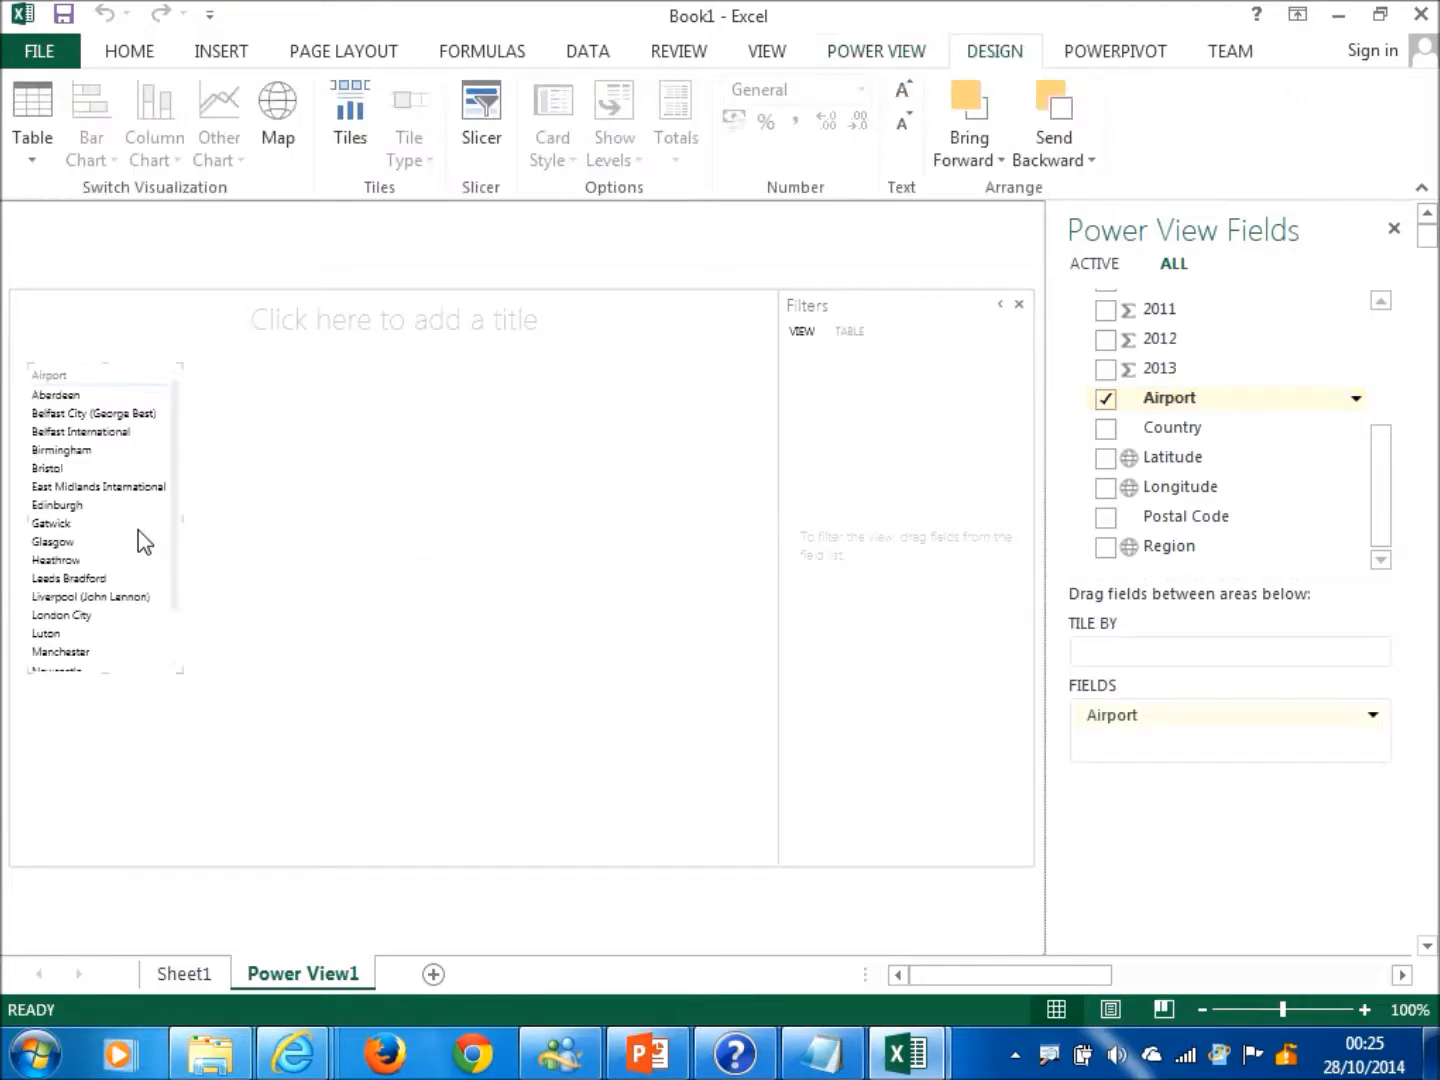
pyautogui.click(132, 520)
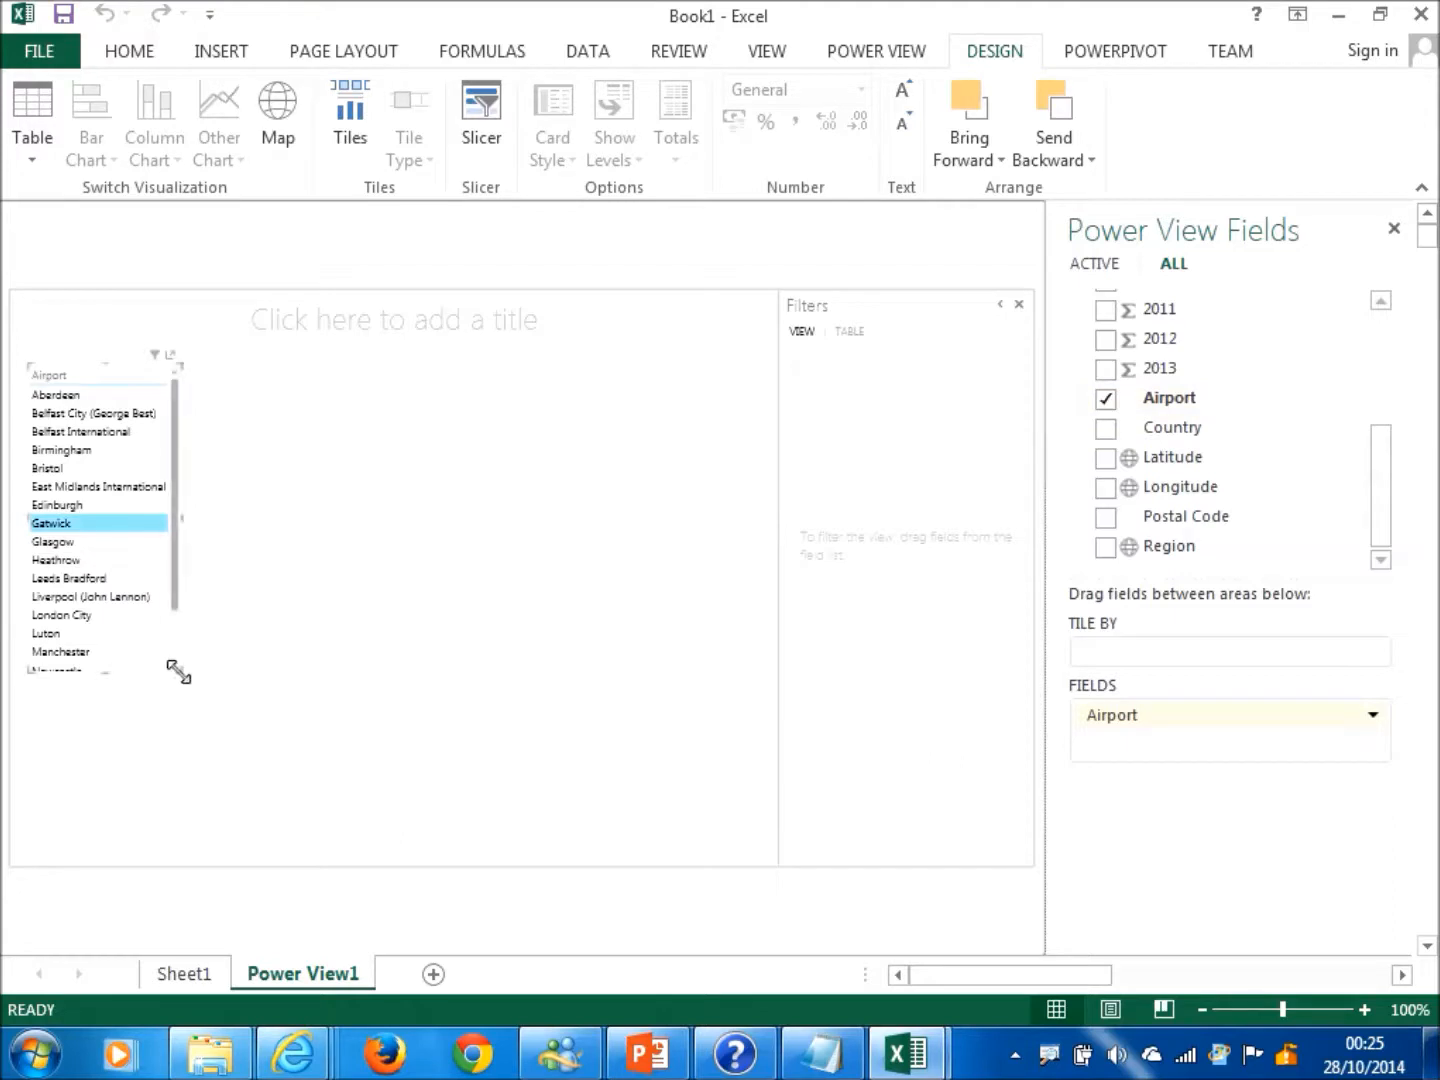
pyautogui.moveTo(318, 715); pyautogui.dragTo(635, 813)
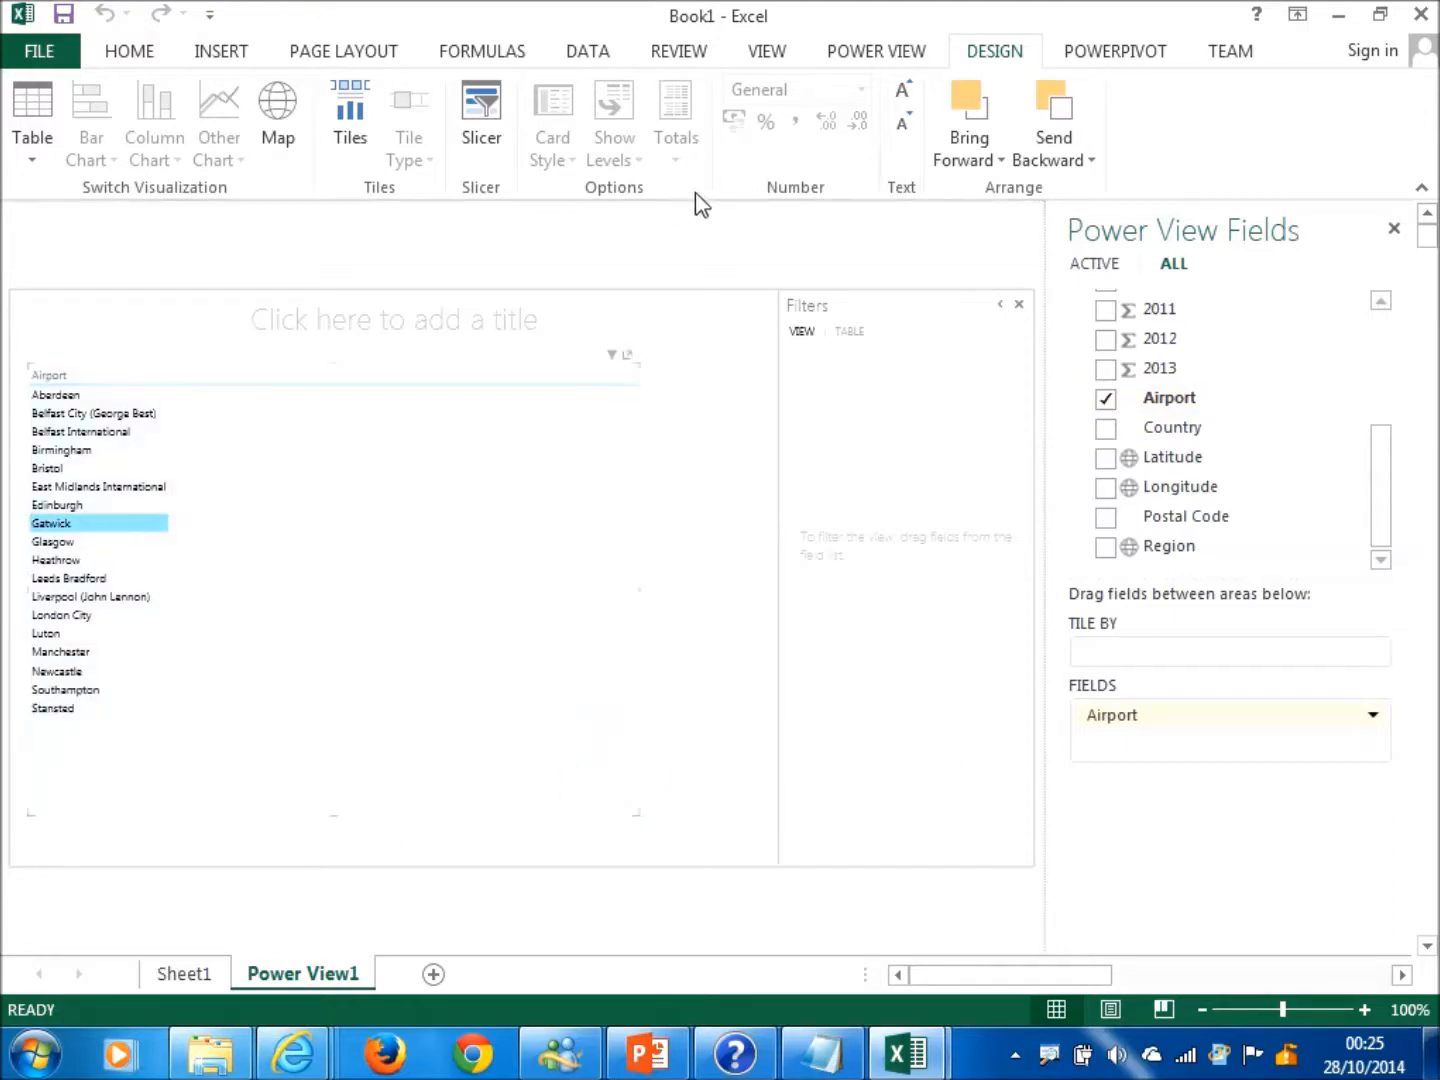
# Step: Increase the airport table's text size by three steps and add the Country field to the table
pyautogui.click(904, 90)
pyautogui.click(905, 90)
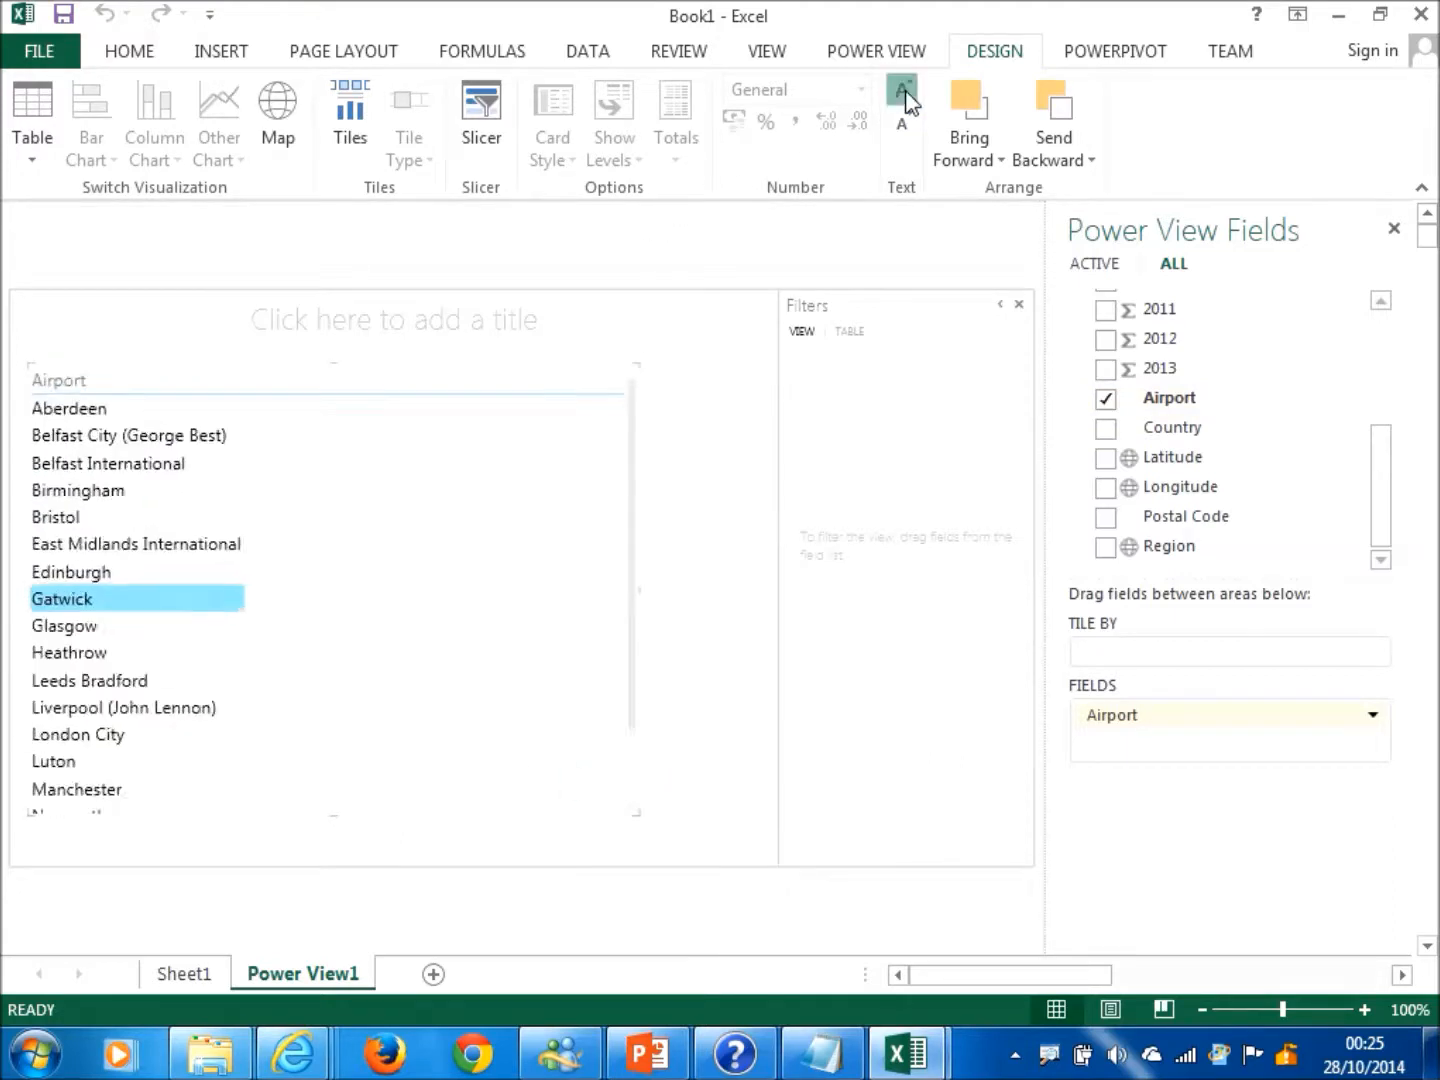
pyautogui.click(904, 90)
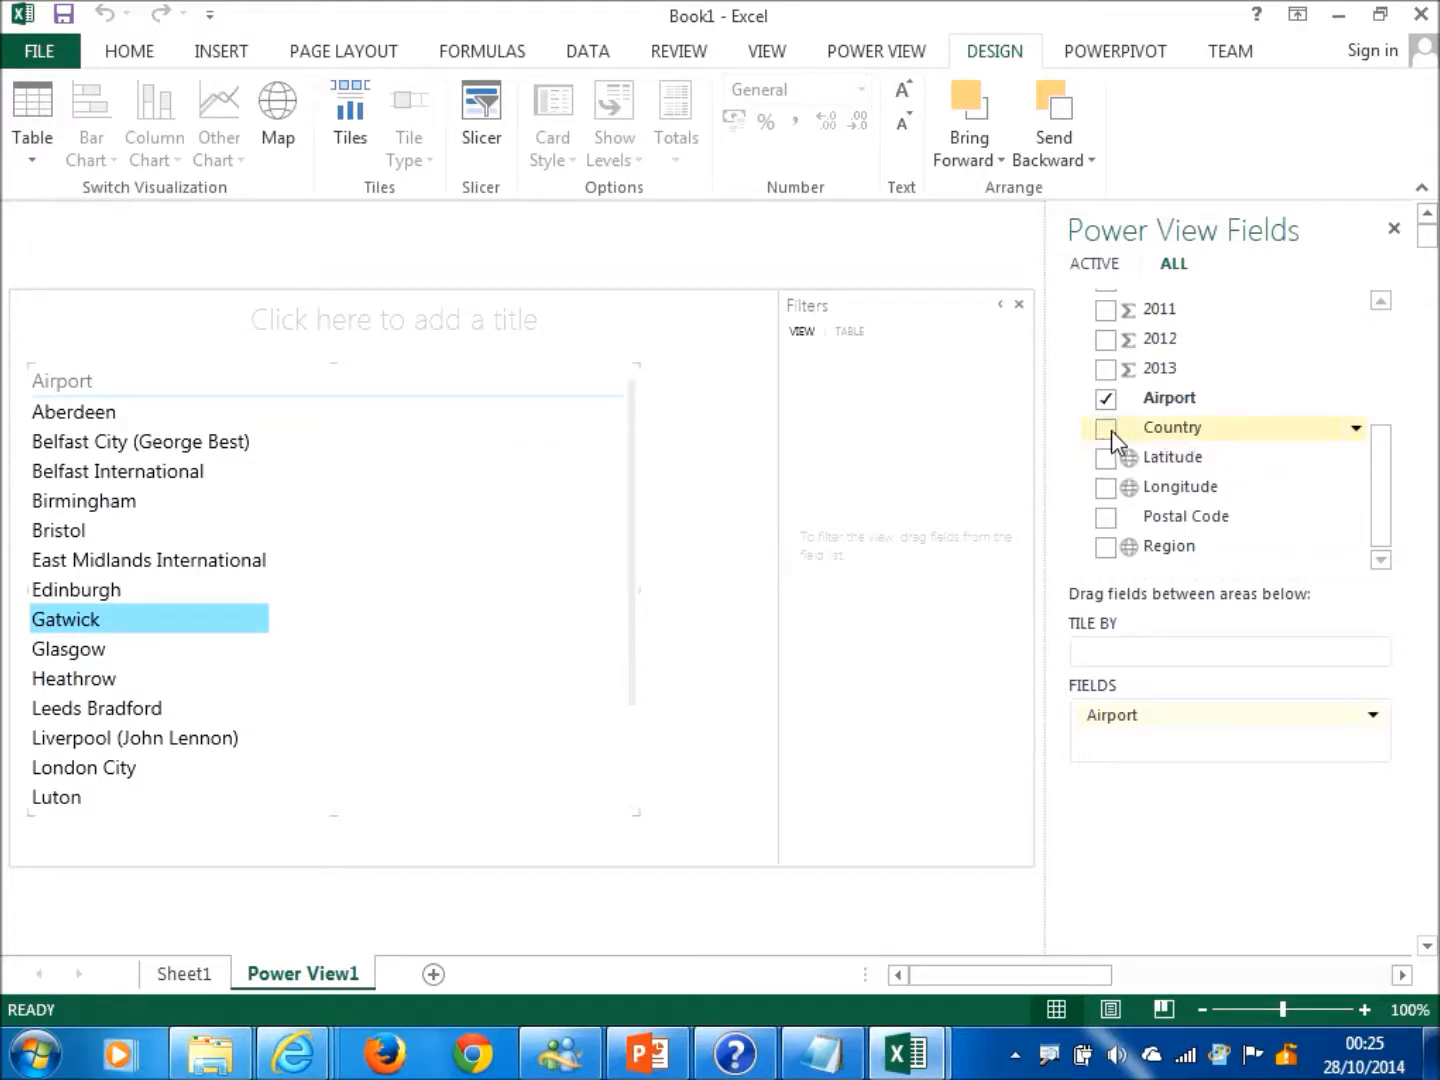
pyautogui.click(1112, 430)
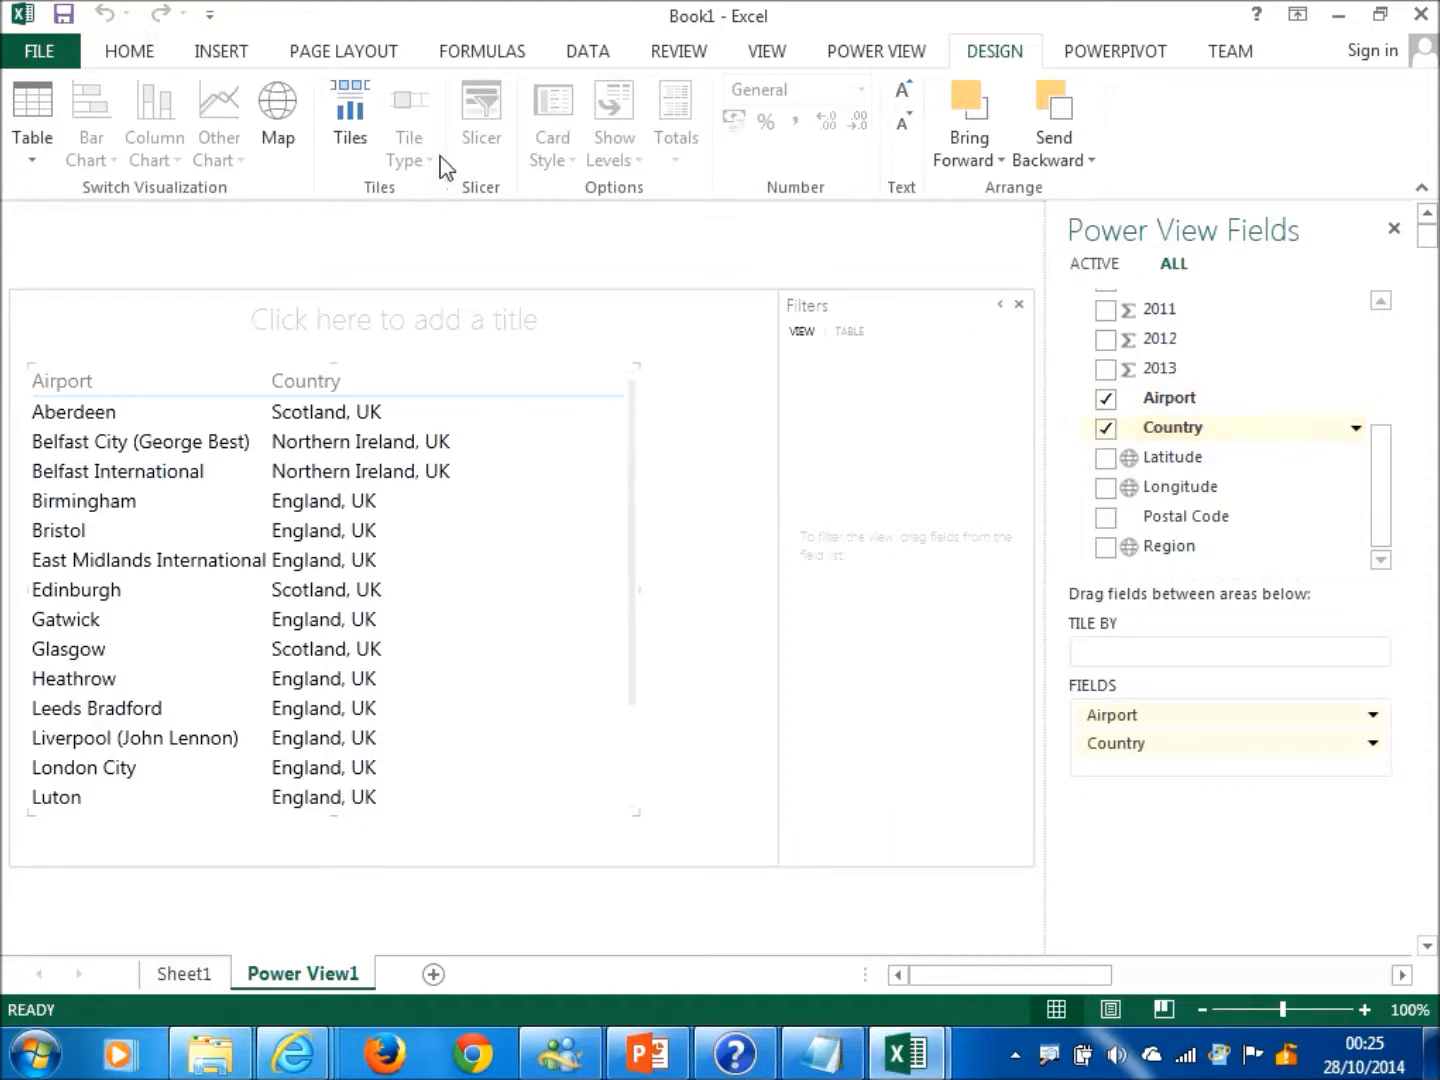
# Step: Convert the airport table to a map and assign the Latitude and Longitude fields to its matching coordinate areas
pyautogui.click(277, 131)
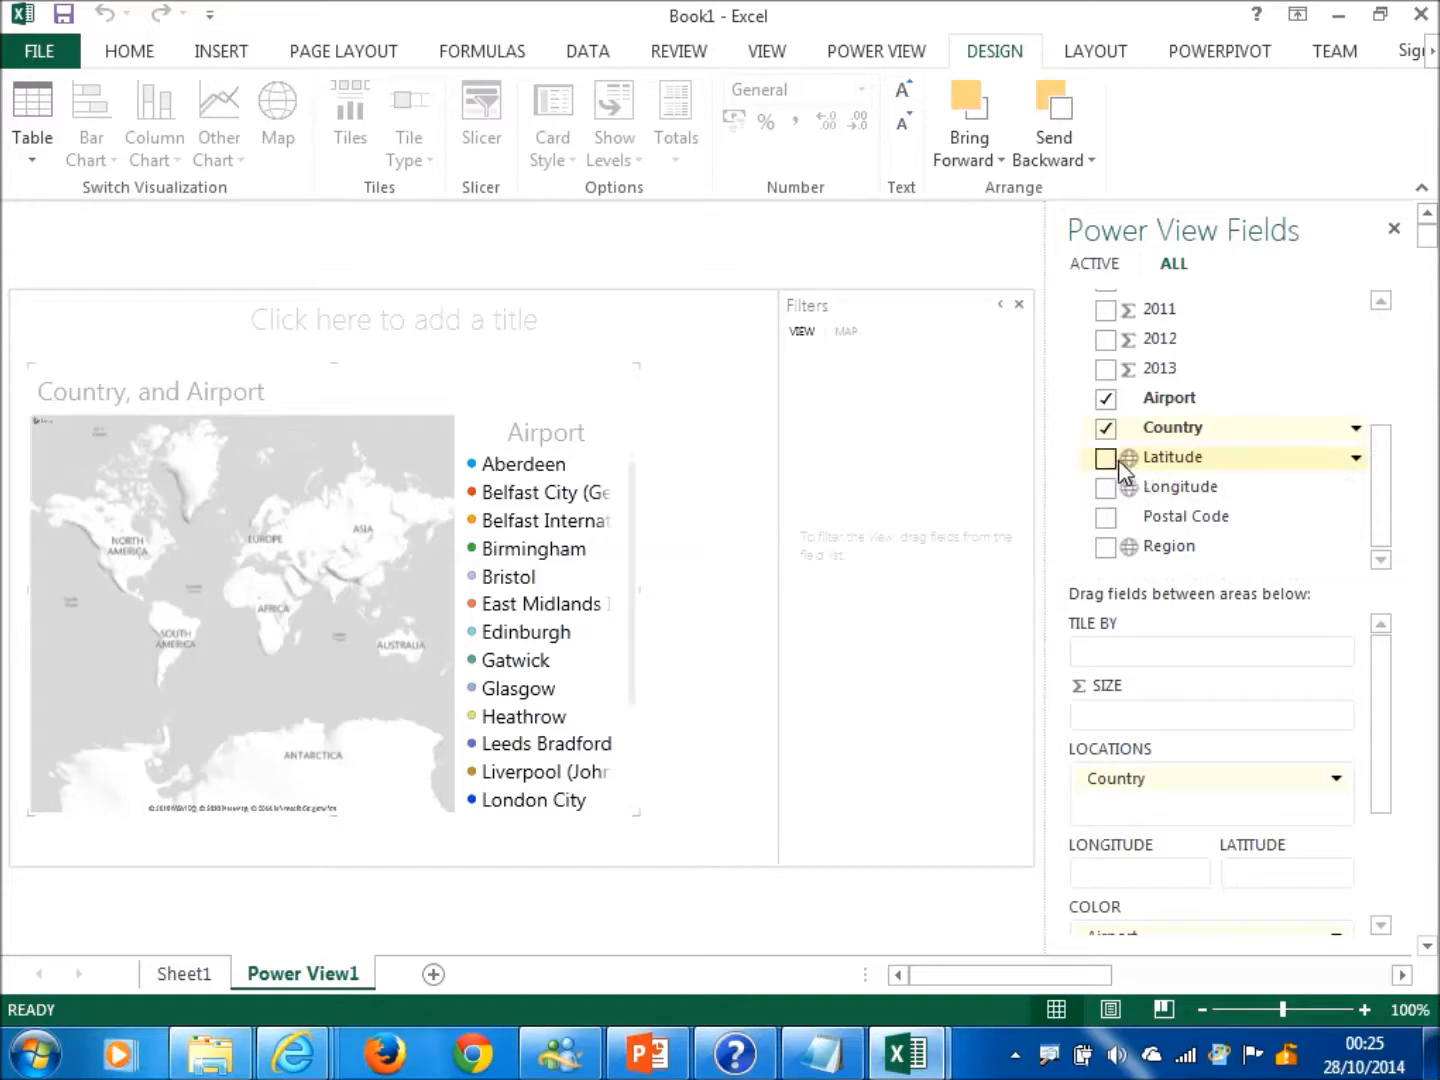
pyautogui.moveTo(1155, 467); pyautogui.dragTo(1259, 885)
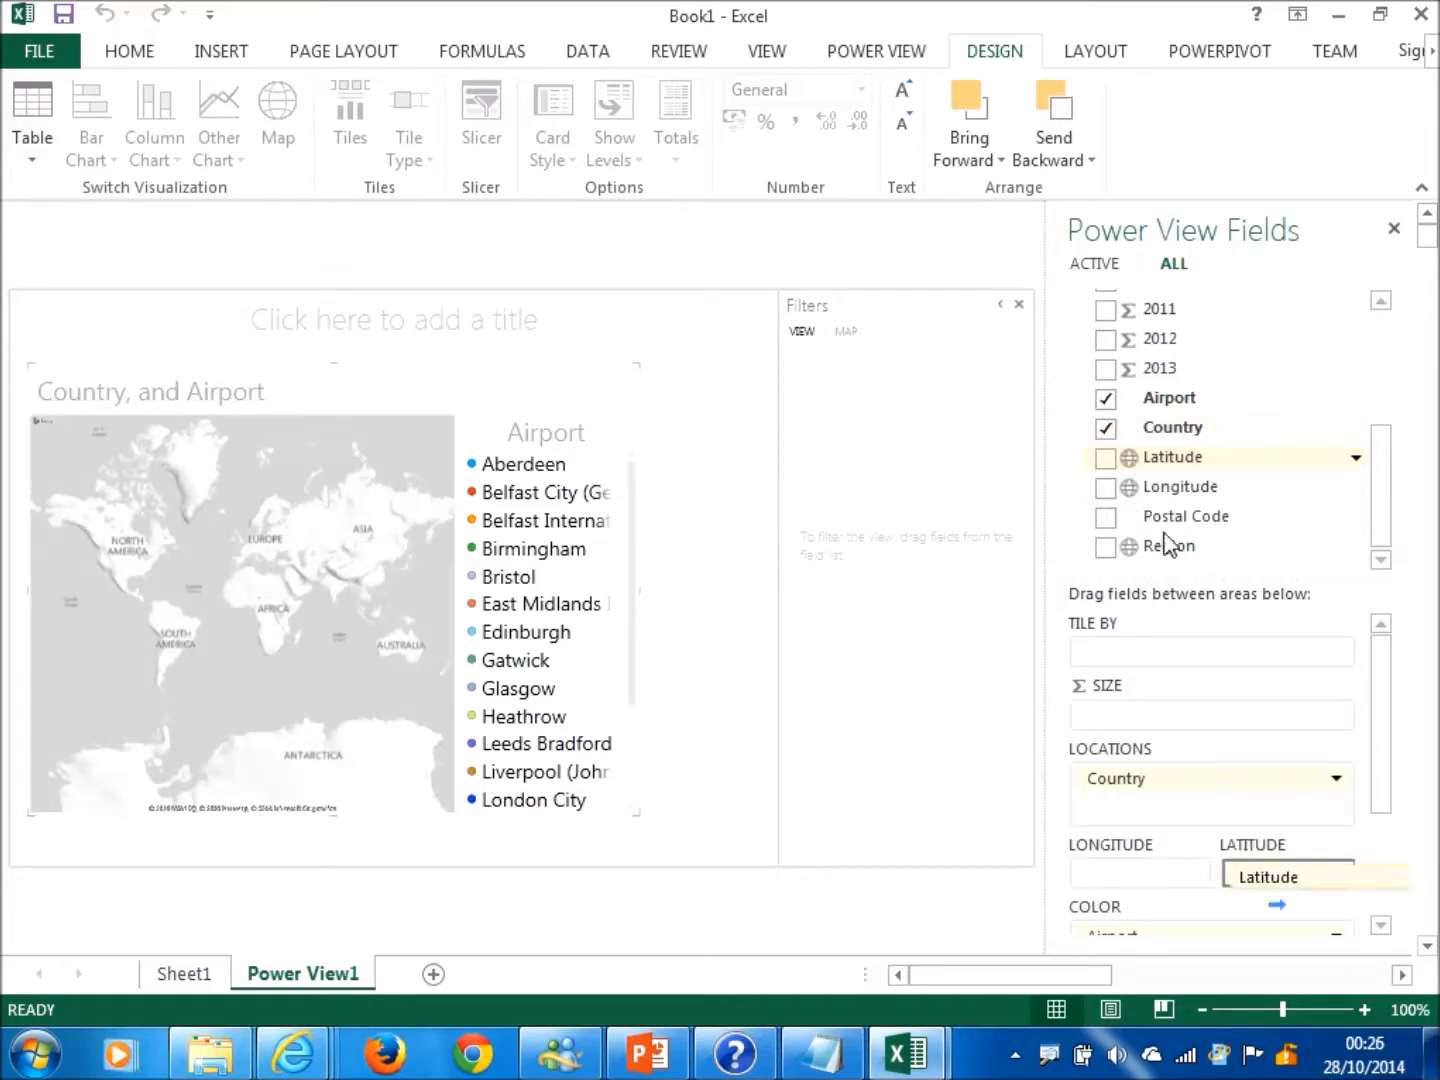
pyautogui.moveTo(1150, 488); pyautogui.dragTo(1114, 877)
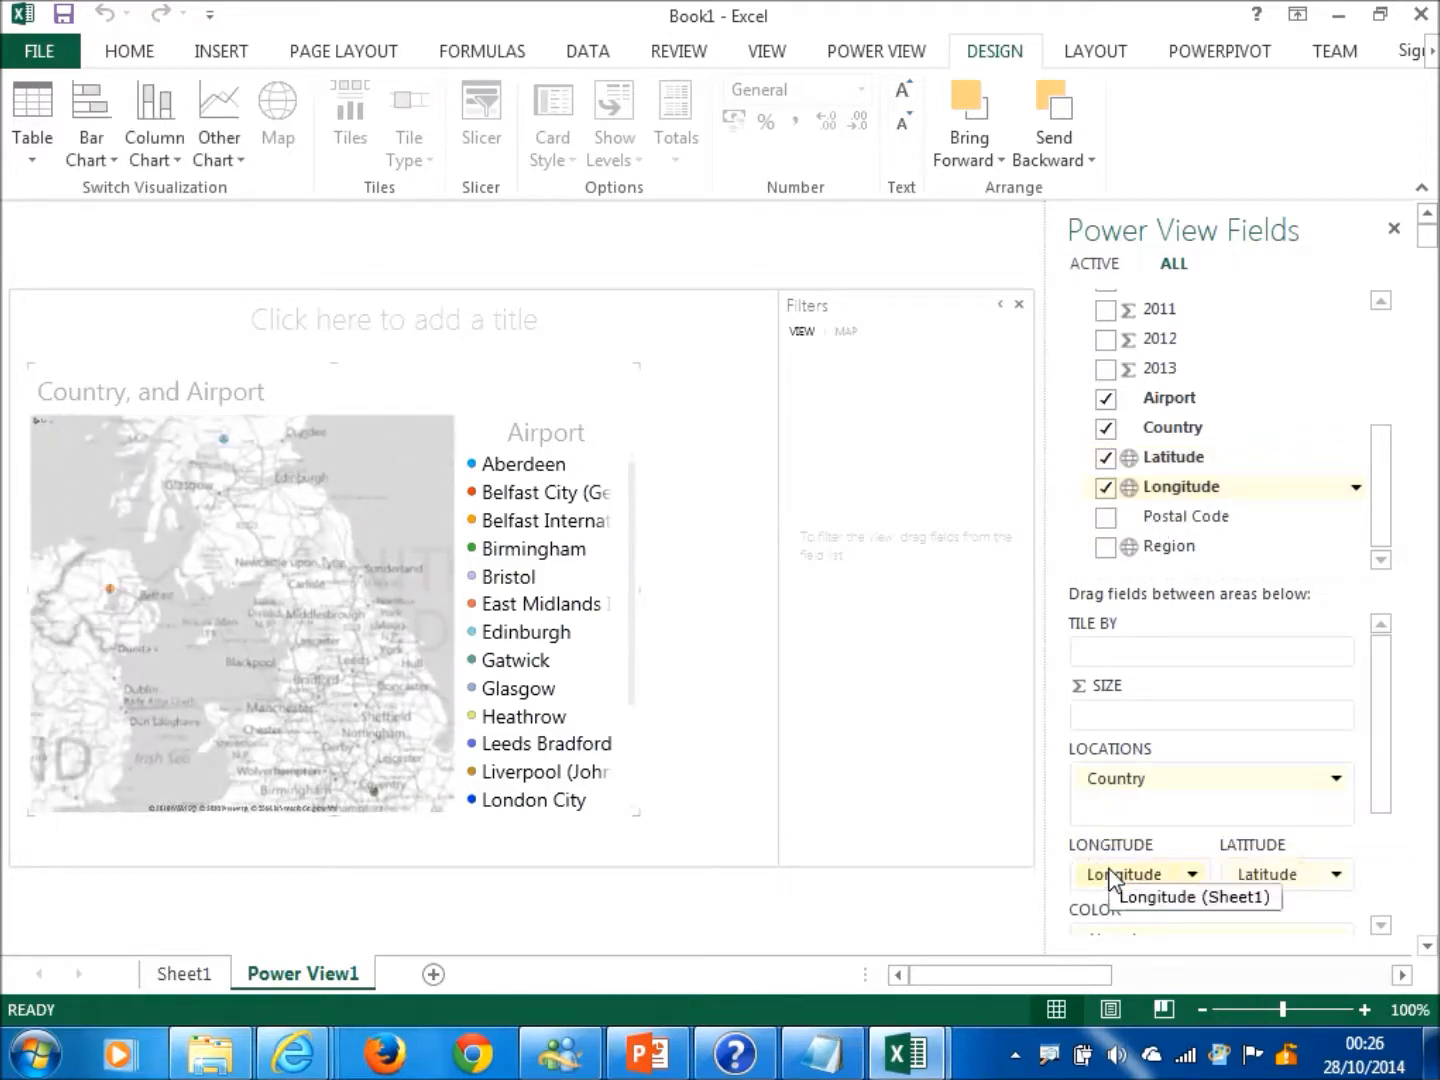
# Step: Size the map bubbles by the 2013 field and title the report "Number of Passengers (Millions)"
pyautogui.click(1106, 370)
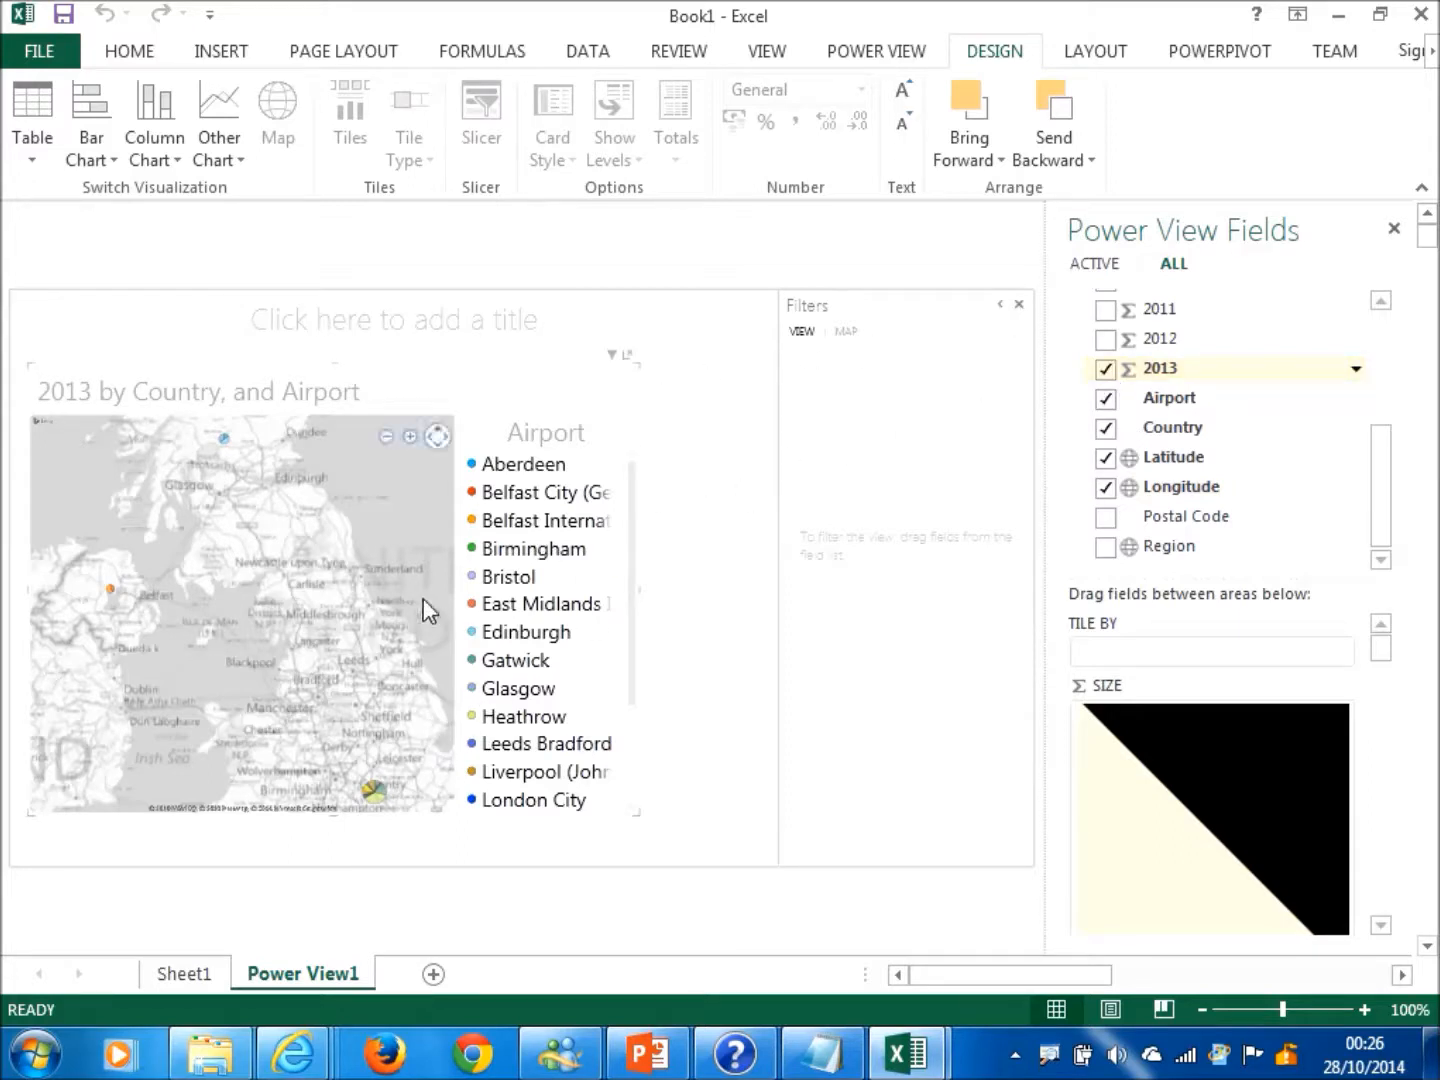
pyautogui.click(419, 321)
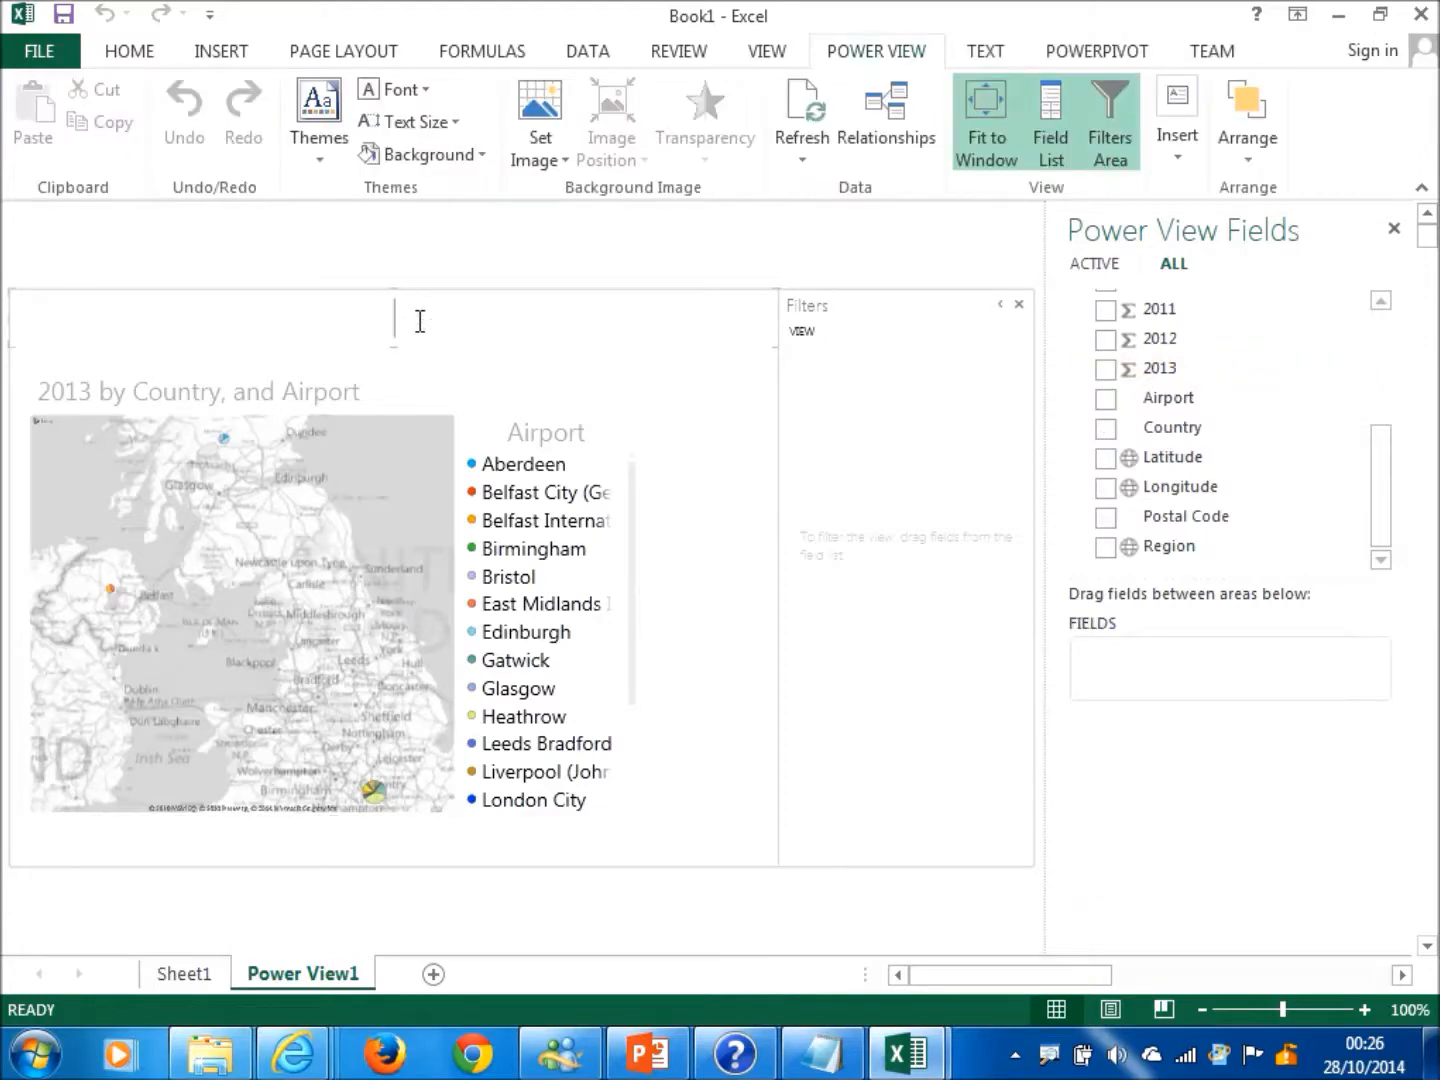
pyautogui.write('Number of Pass')
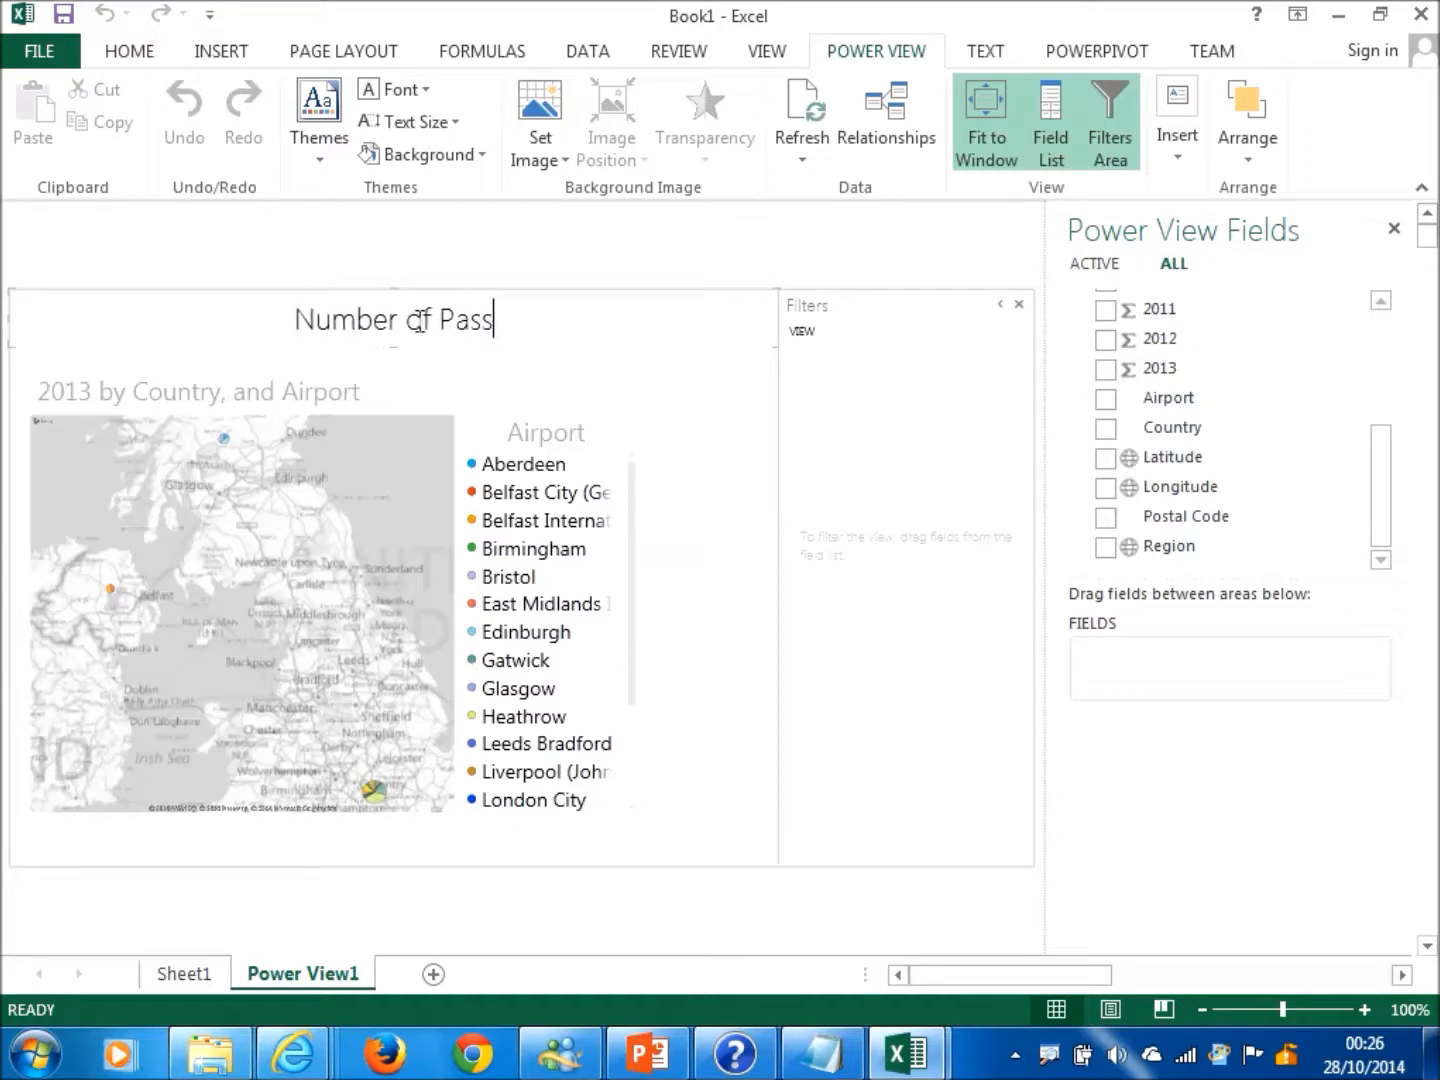
pyautogui.write('engers ')
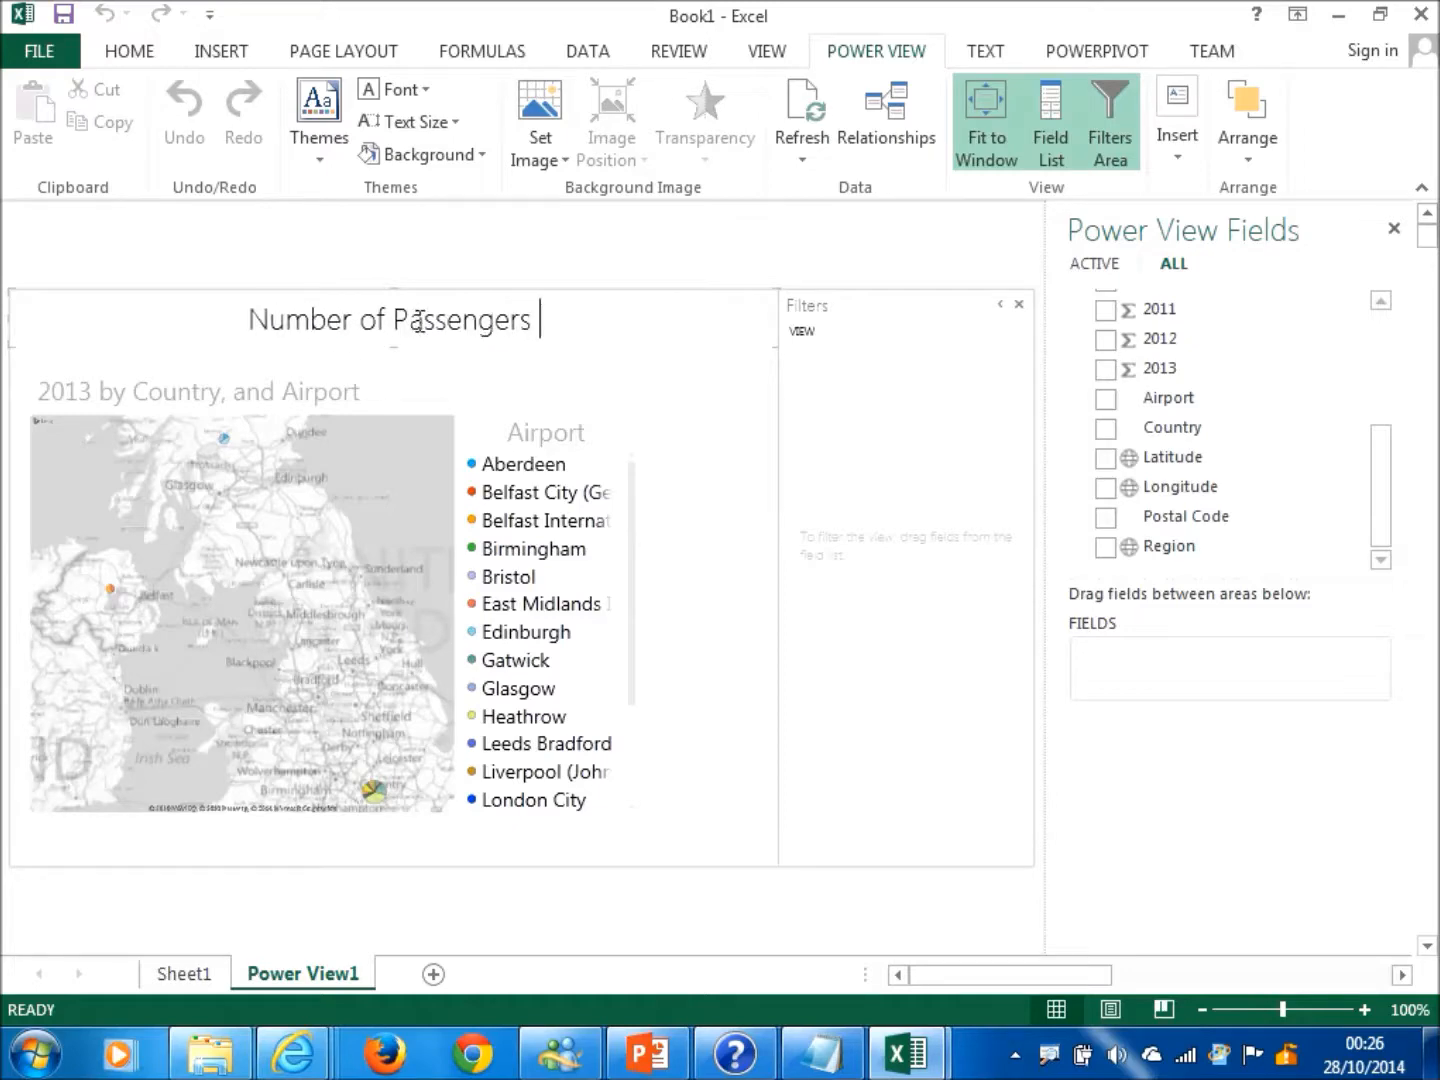
pyautogui.write('(Mil')
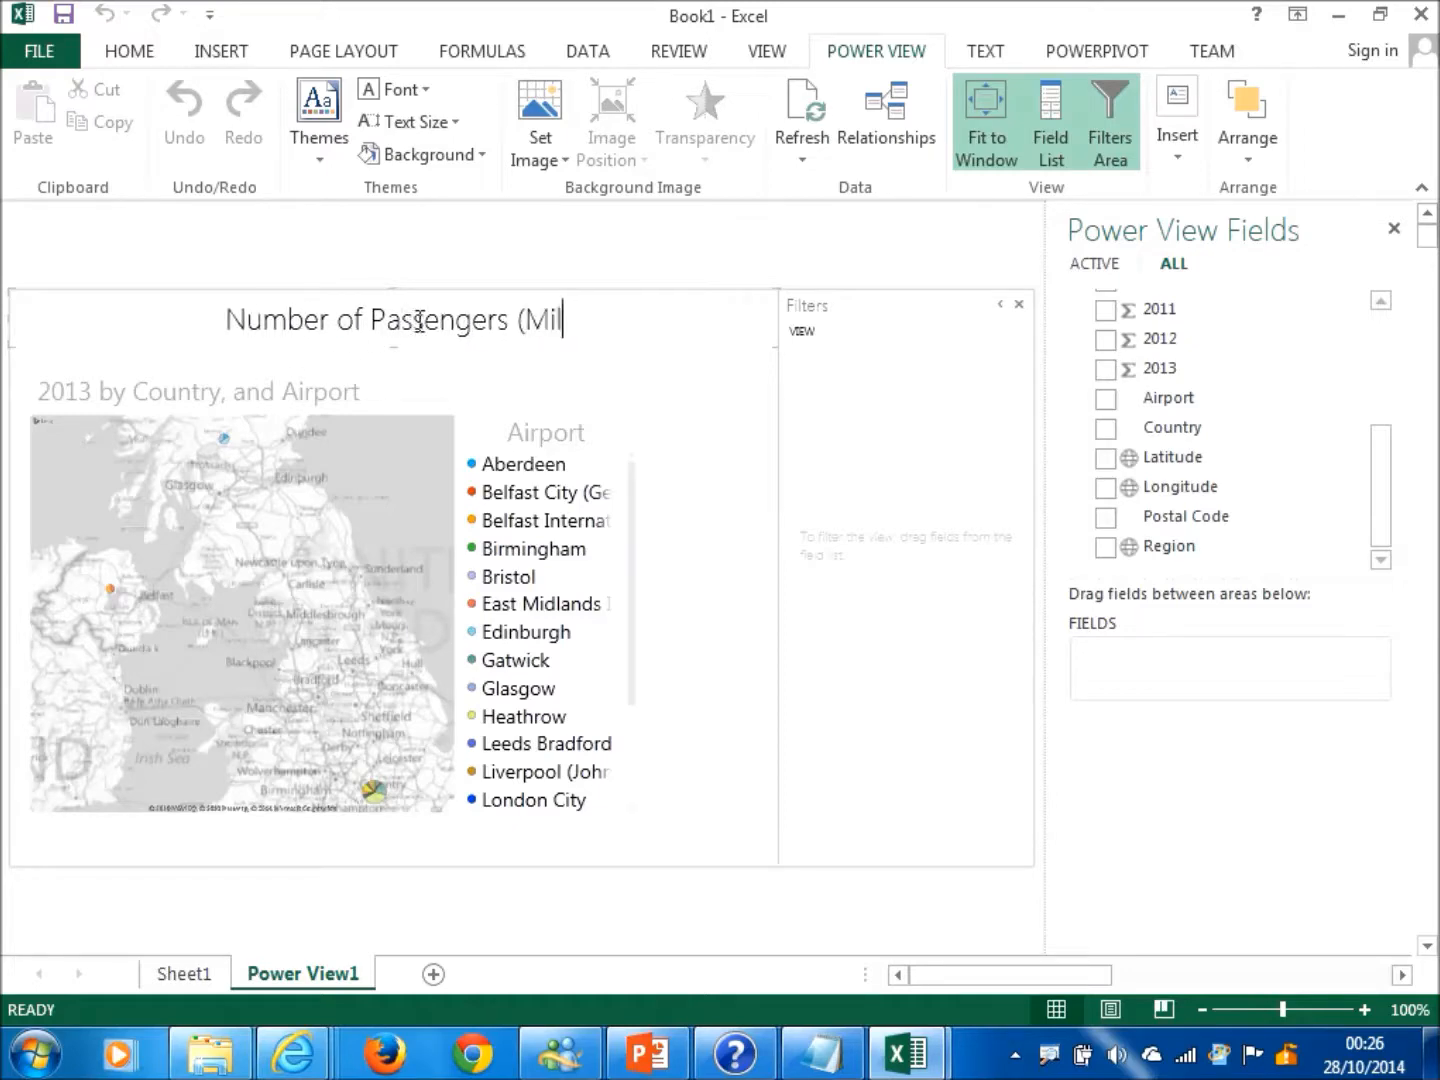
pyautogui.write('lon')
pyautogui.press('BackSpace')
pyautogui.press('BackSpace')
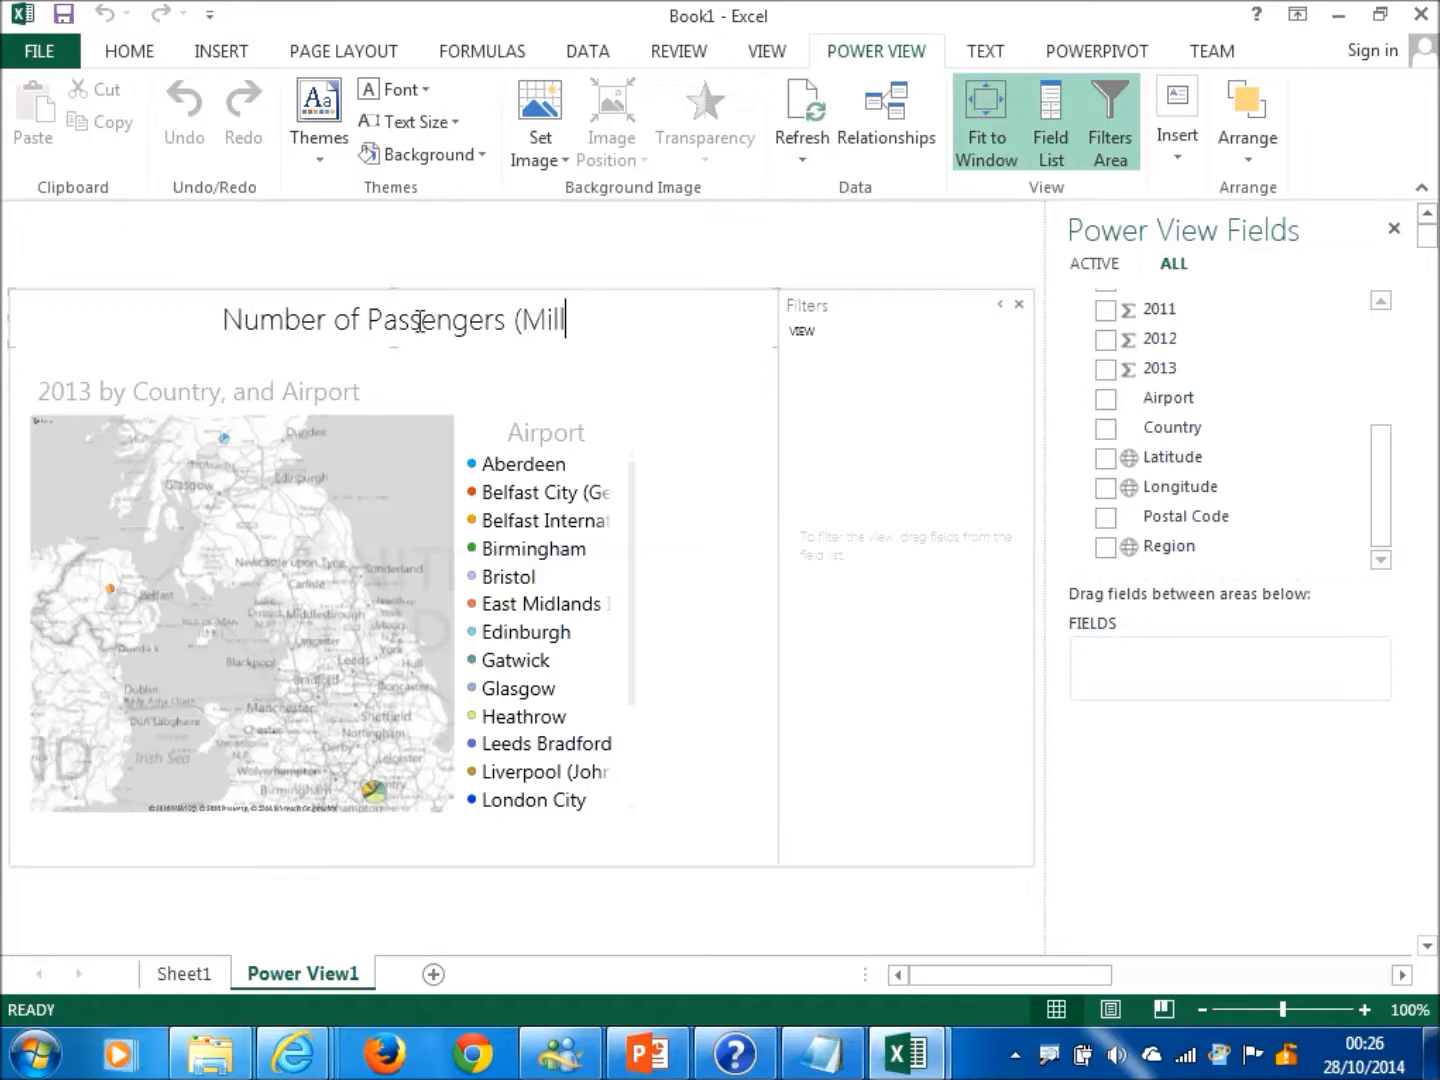
pyautogui.write('ions)')
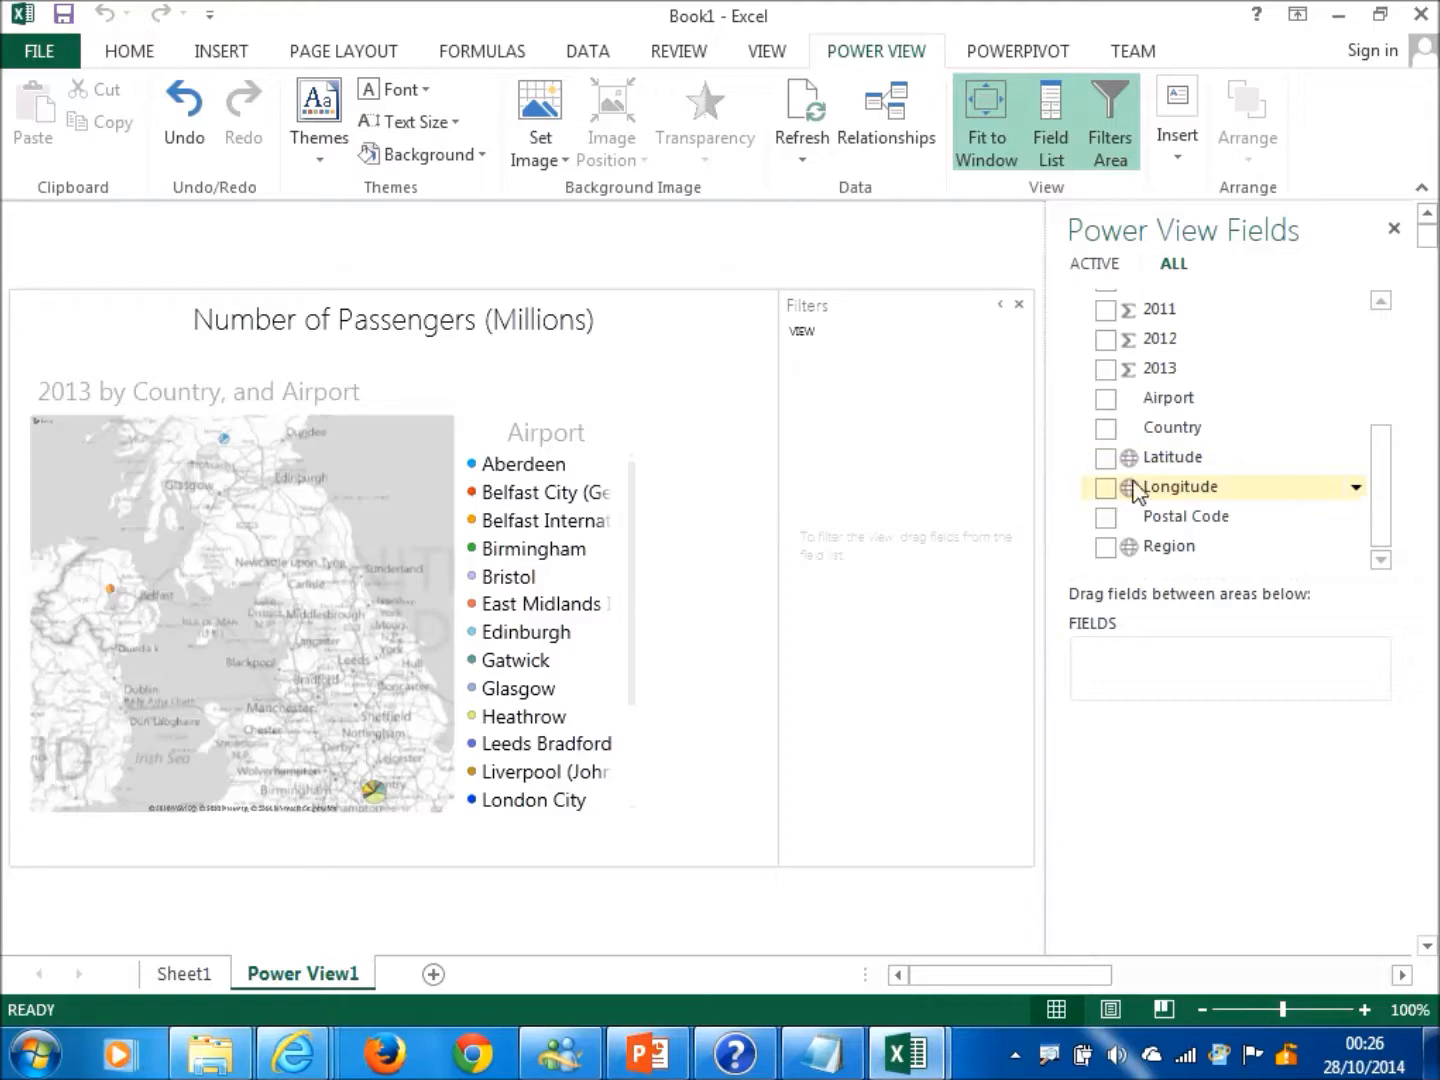
# Step: Highlight Heathrow in the map's Airport legend and enlarge the map by its upper corner to just under the report title
pyautogui.click(550, 727)
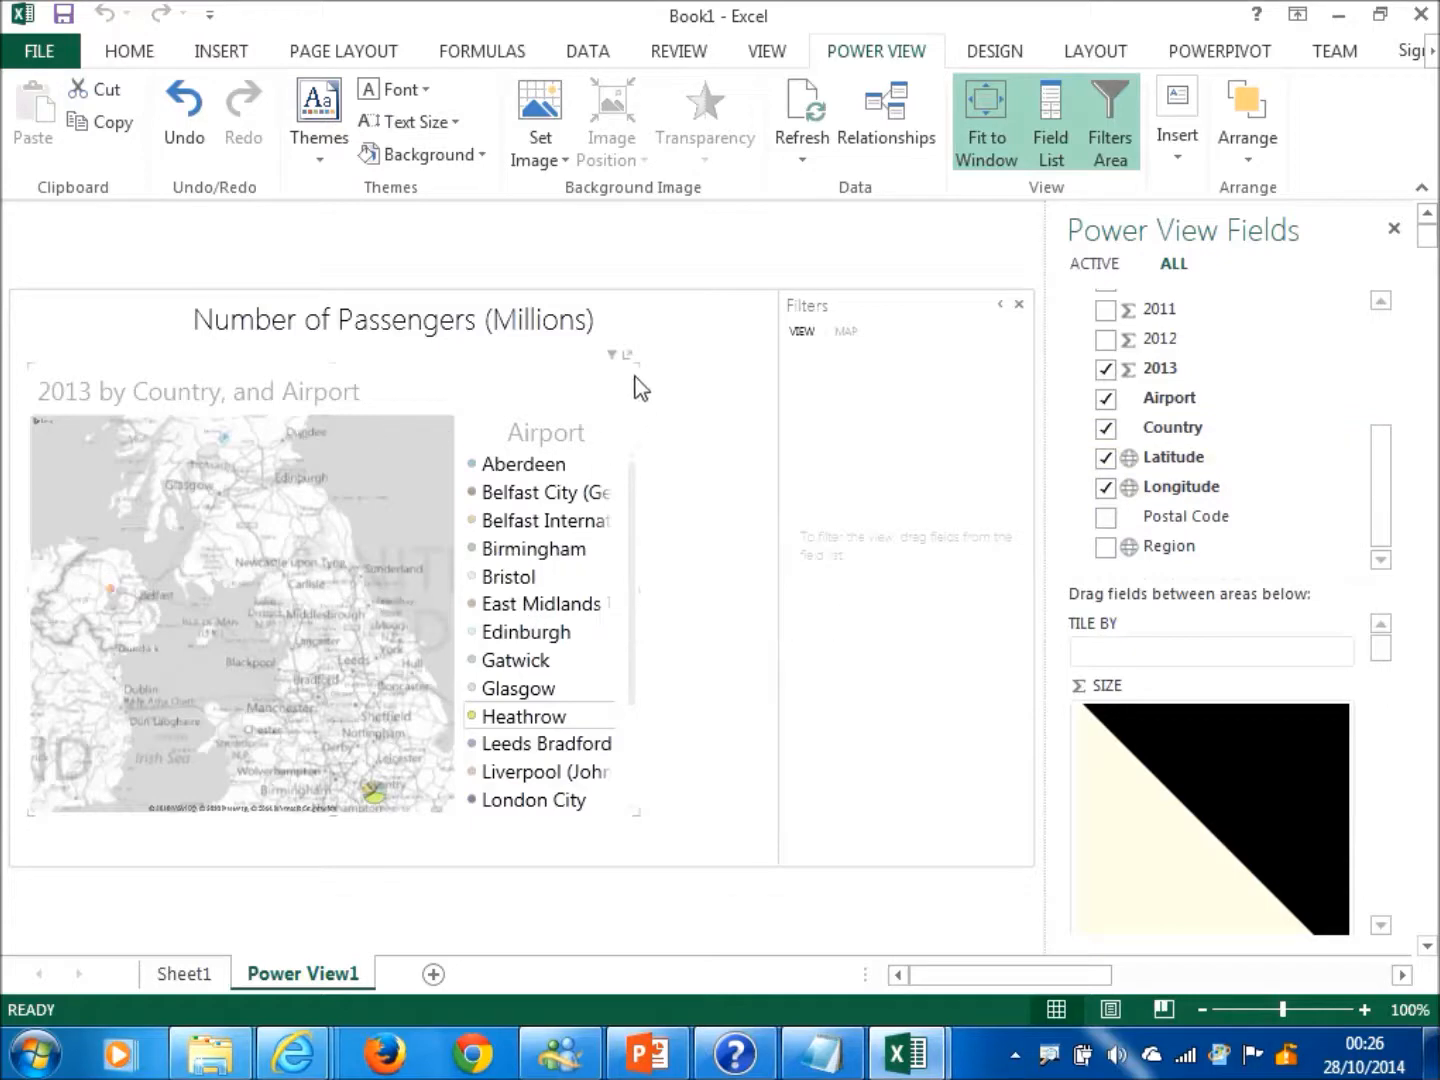
pyautogui.moveTo(637, 367); pyautogui.dragTo(713, 332)
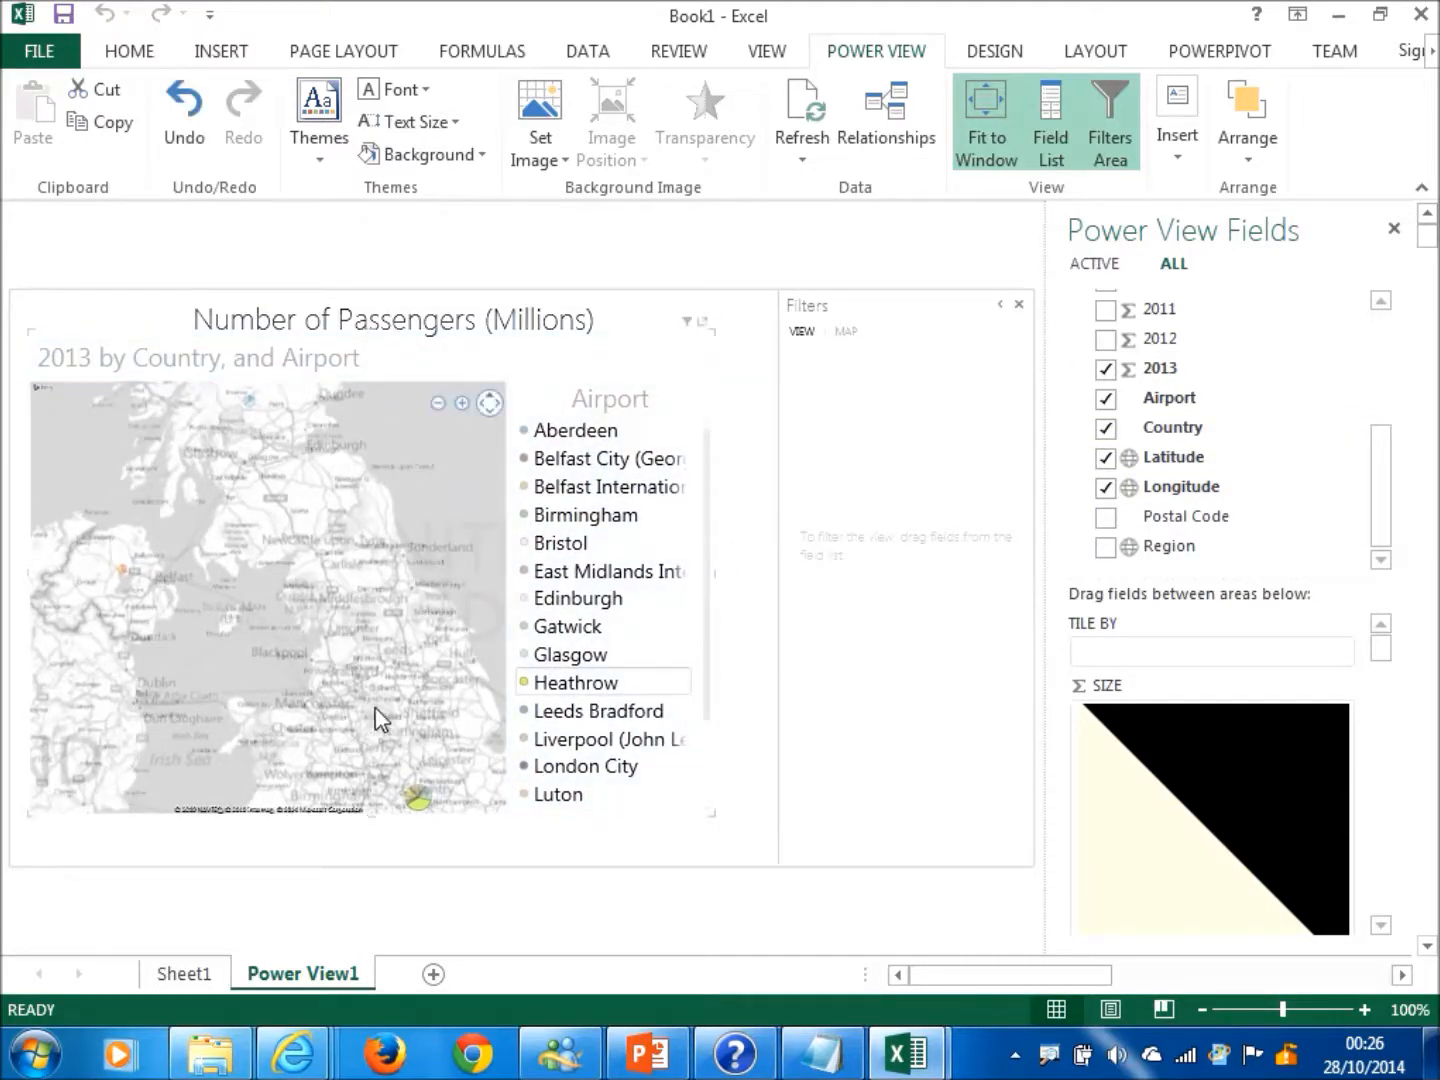
# Step: Remove the Airport field from the map so it plots 2013 by Country only, and frame the UK and Ireland
pyautogui.scroll(1, 374, 715)
pyautogui.moveTo(359, 712); pyautogui.dragTo(268, 587)
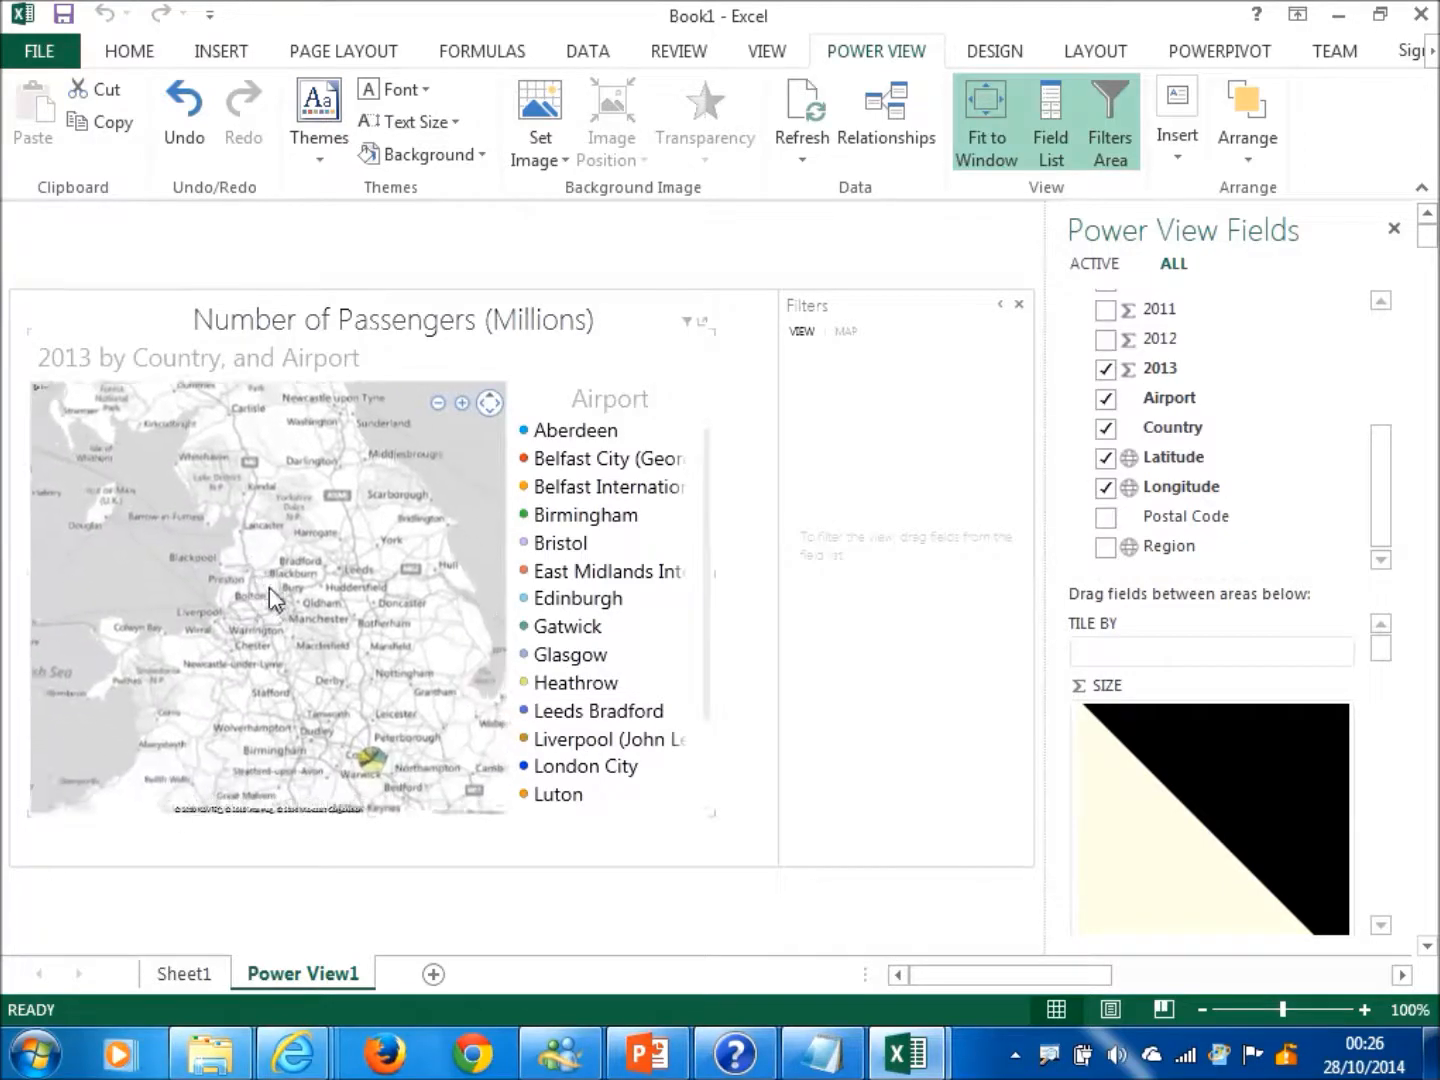
pyautogui.scroll(1, 284, 664)
pyautogui.moveTo(318, 756)
pyautogui.mouseDown()
pyautogui.moveTo(293, 679)
pyautogui.moveTo(301, 664)
pyautogui.mouseUp()
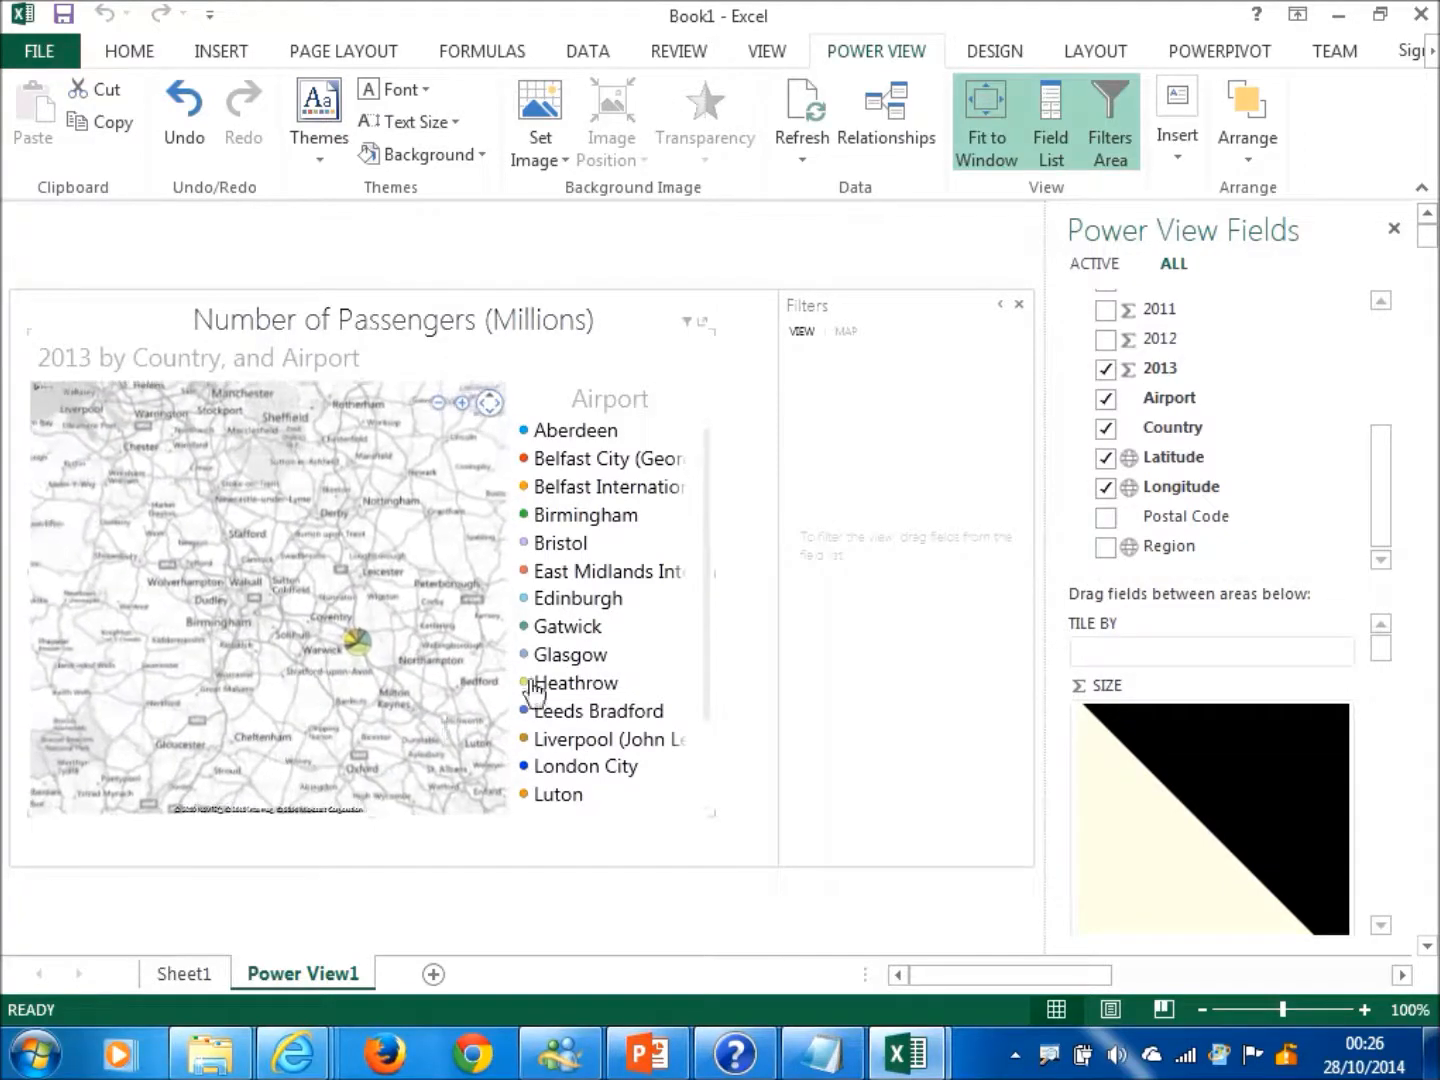
pyautogui.scroll(1, 380, 714)
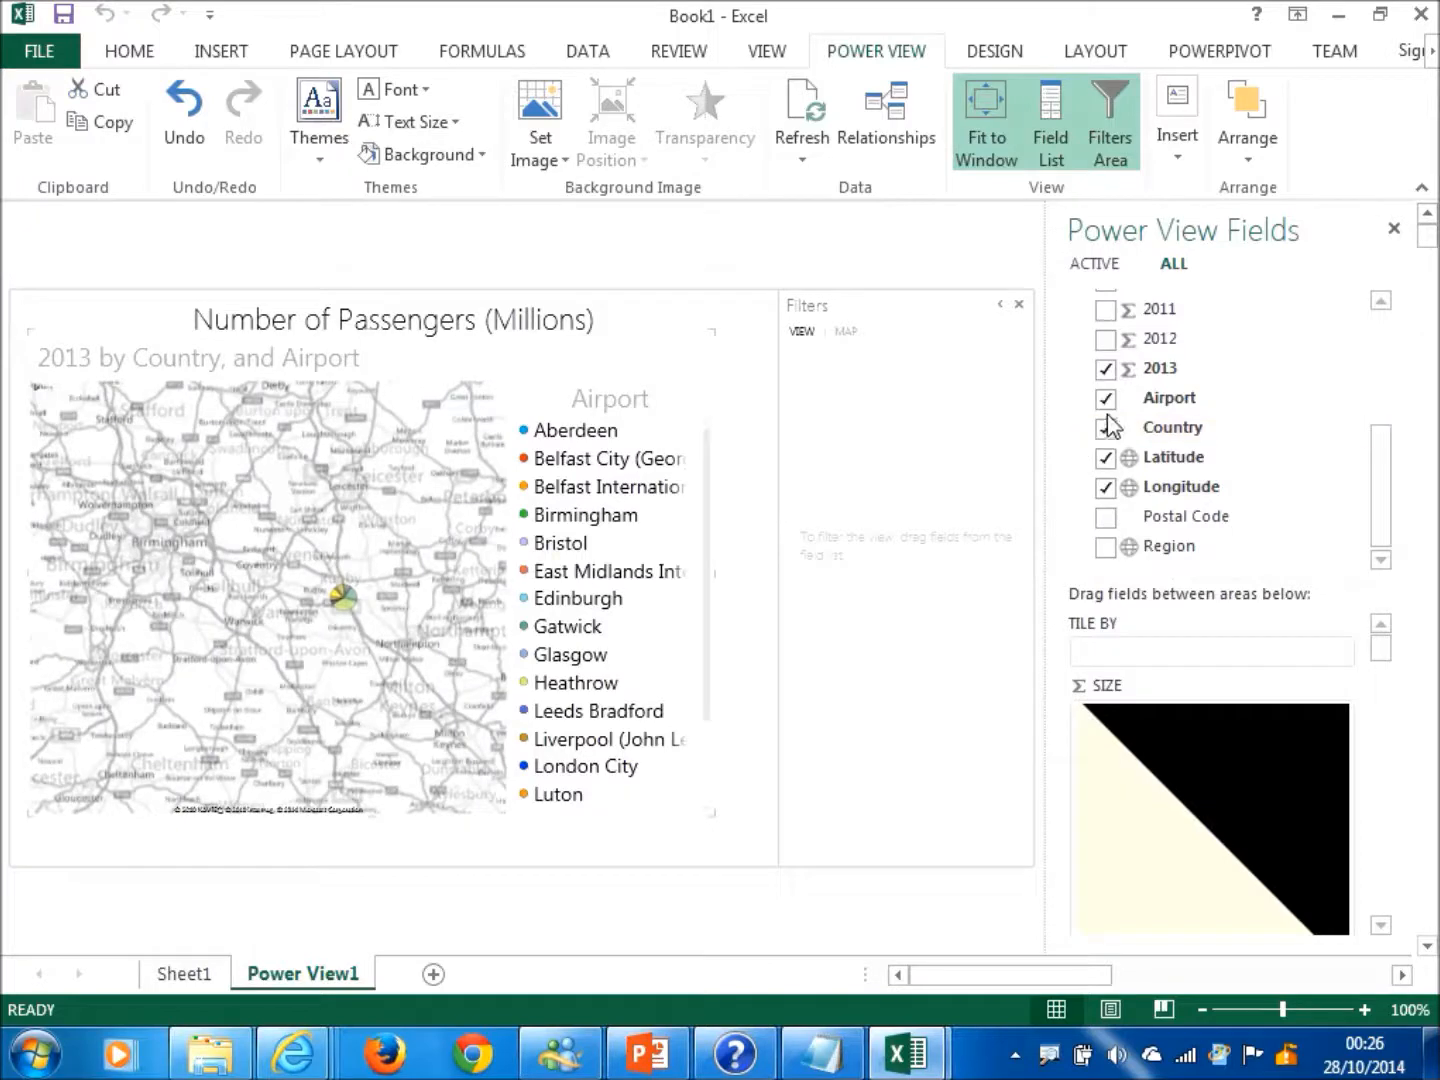
pyautogui.click(1105, 399)
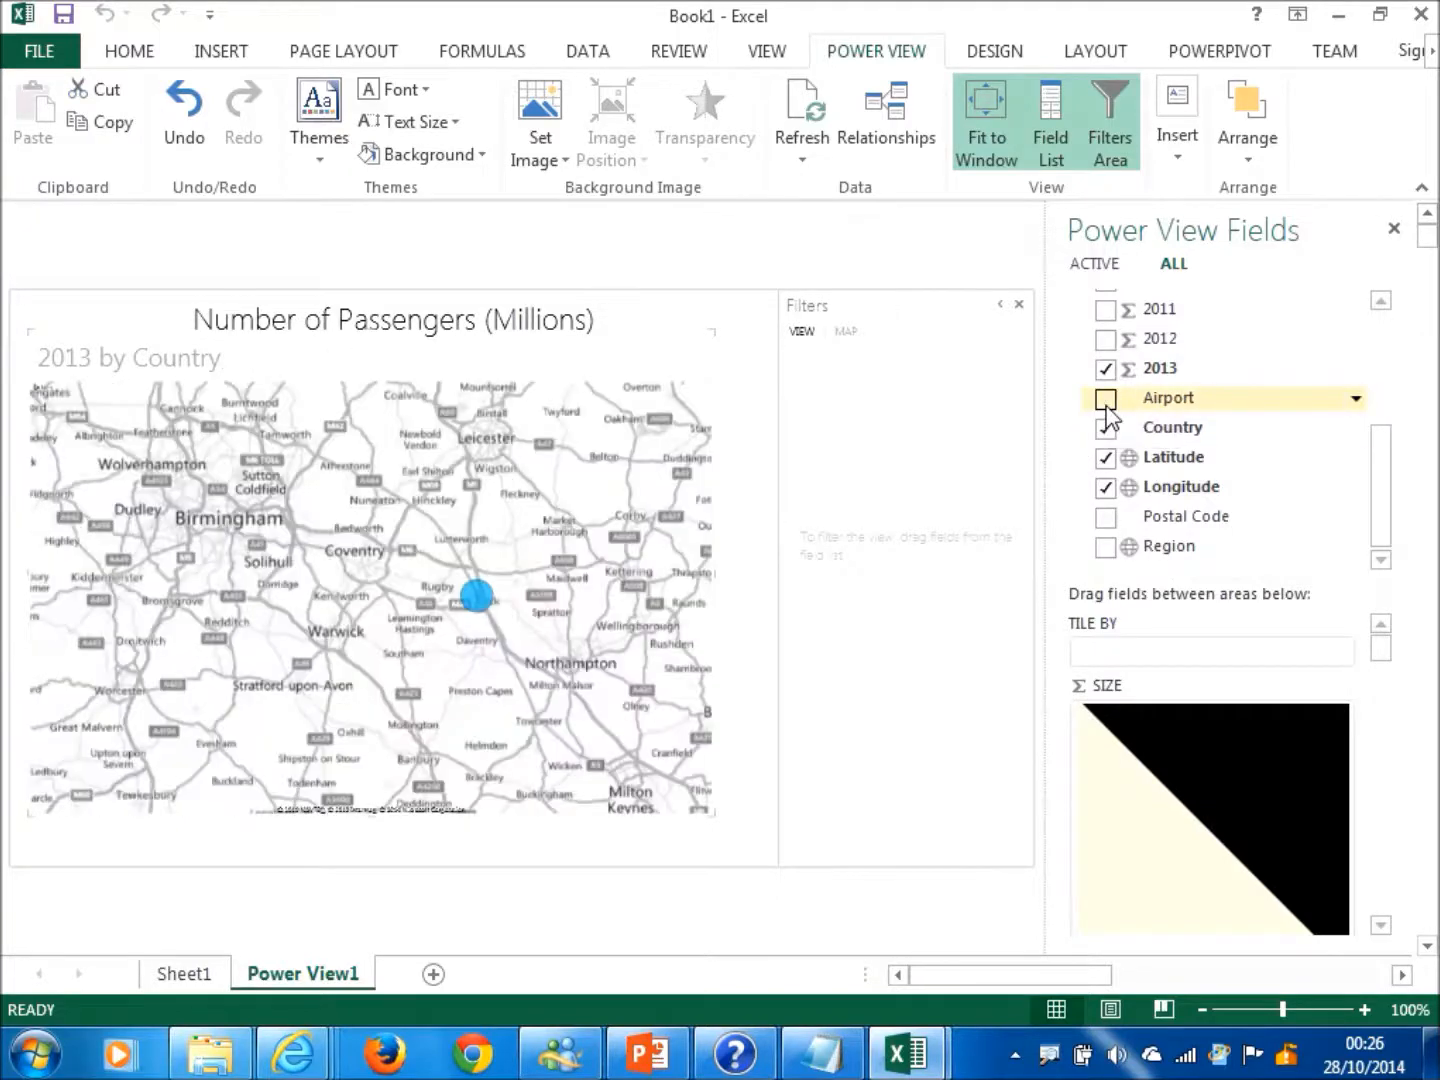
pyautogui.scroll(-2, 362, 689)
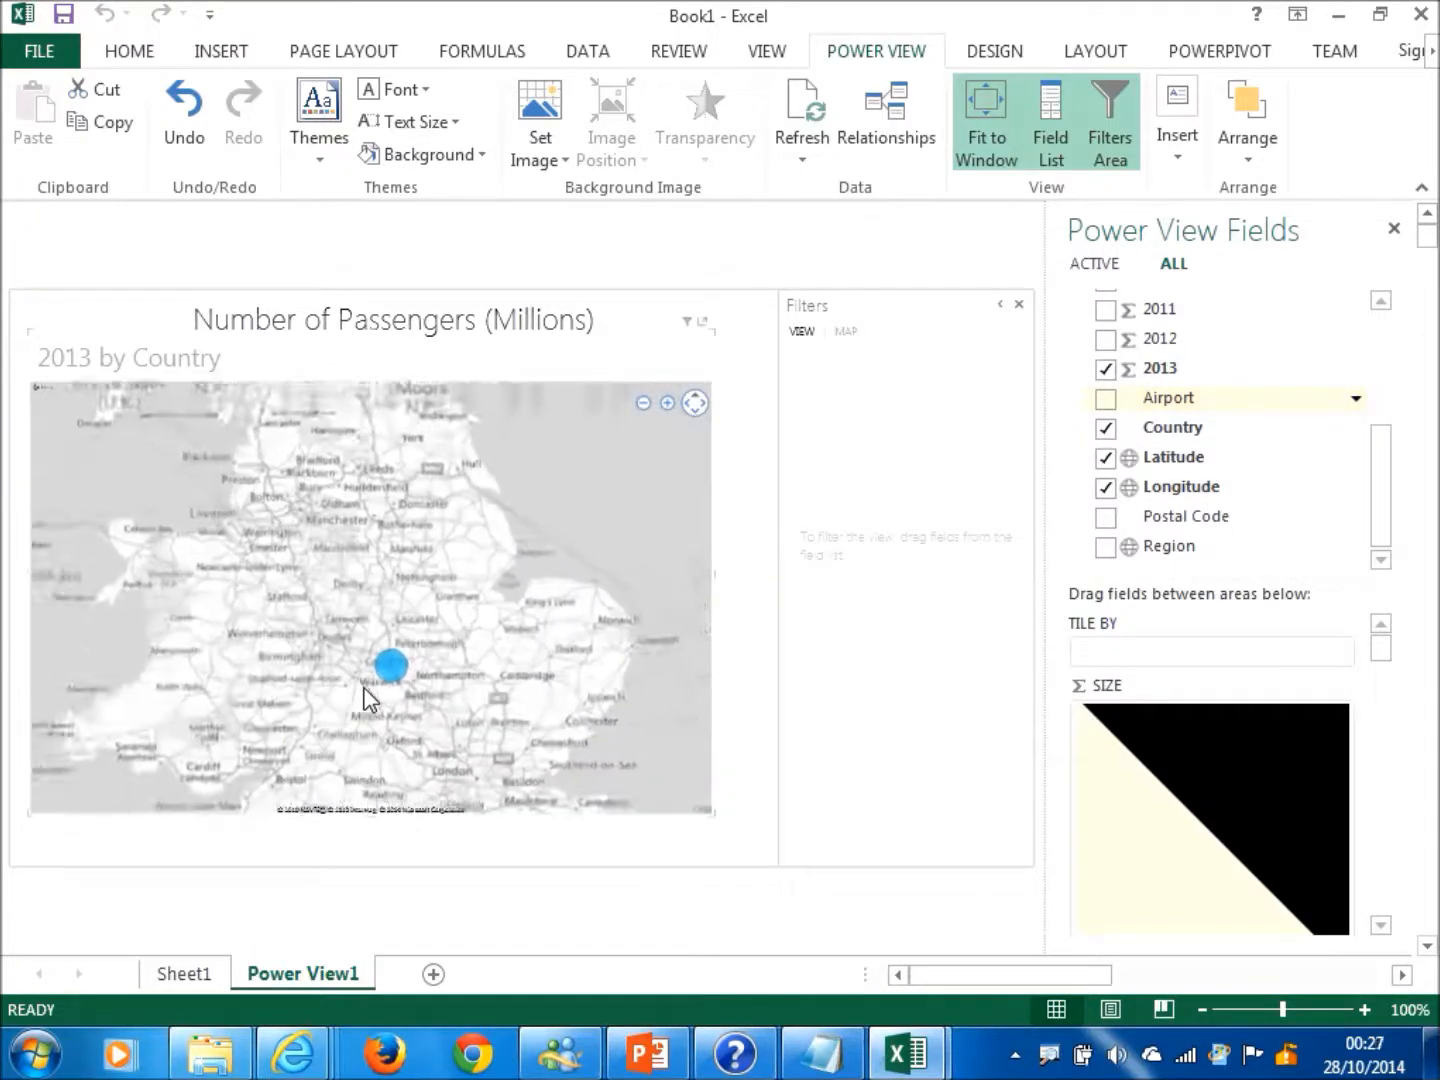
pyautogui.scroll(-2, 264, 630)
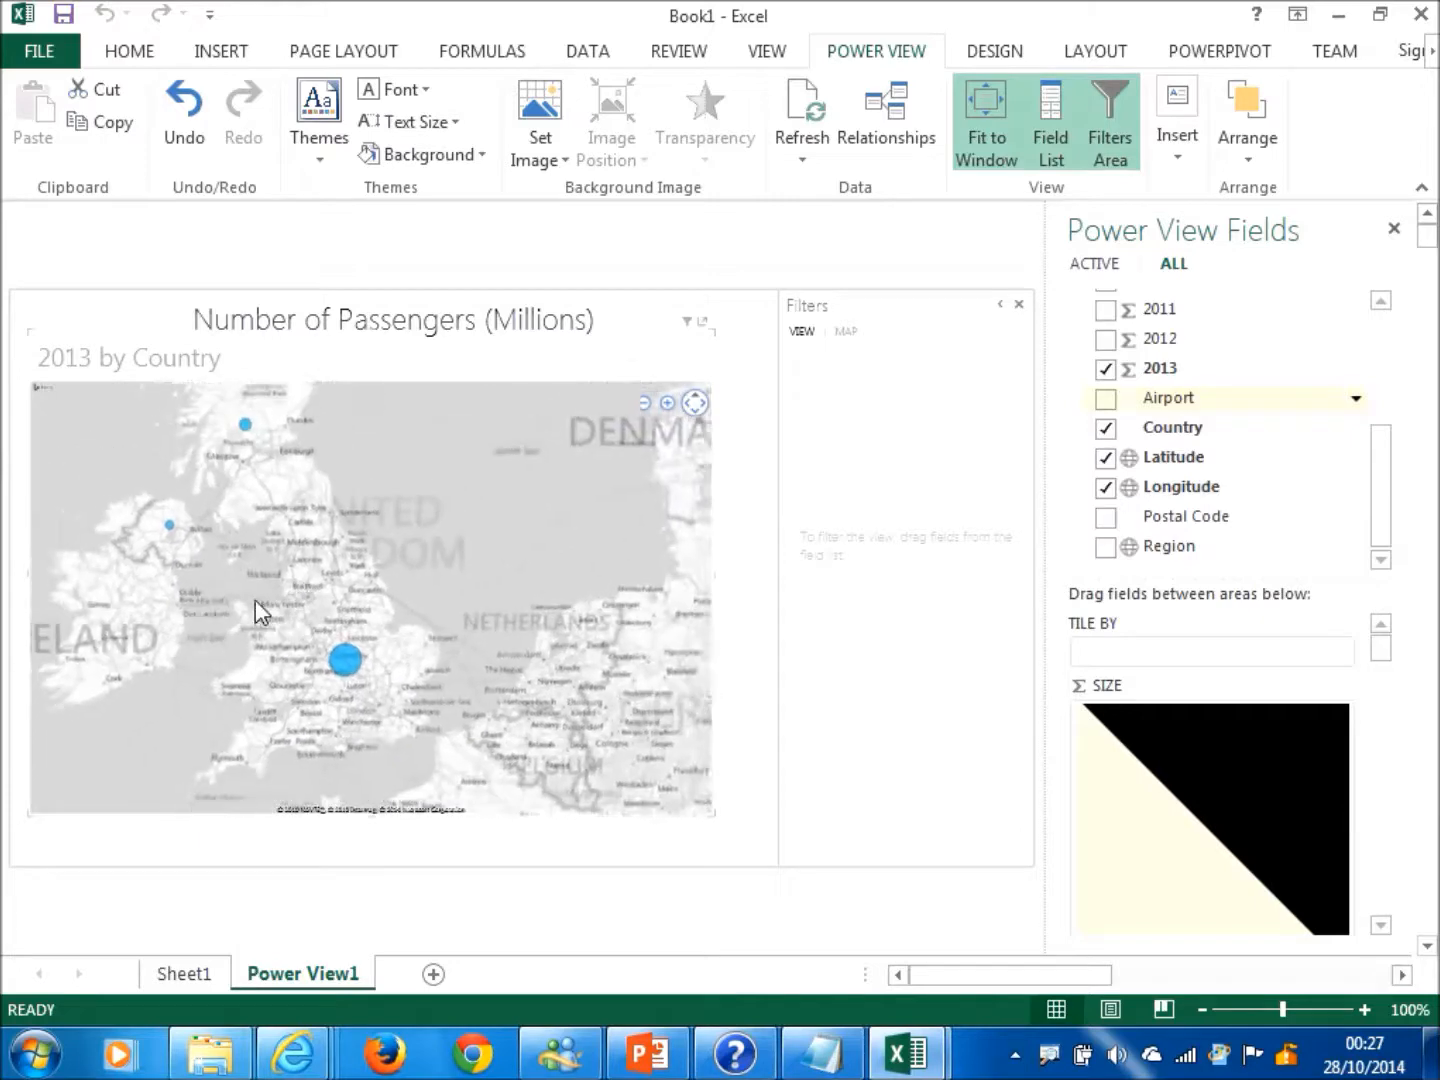
pyautogui.moveTo(344, 621); pyautogui.dragTo(410, 659)
pyautogui.scroll(1, 410, 660)
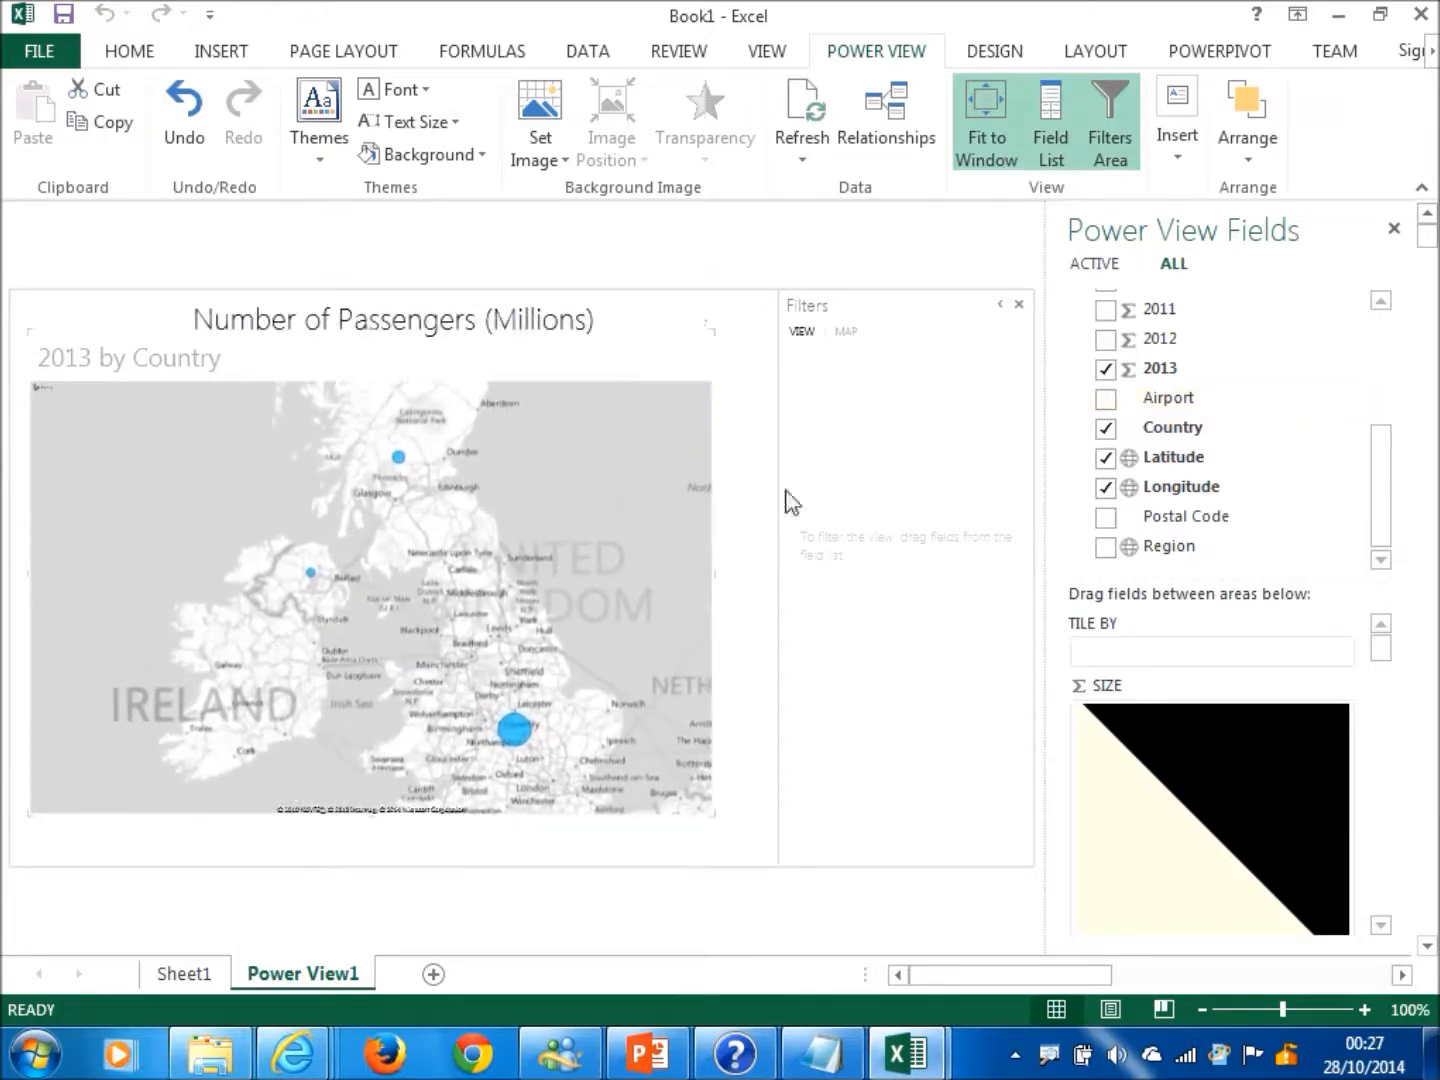
# Step: Hide the Power View field list and collapse the Filters area to give the map report more room
pyautogui.click(1396, 233)
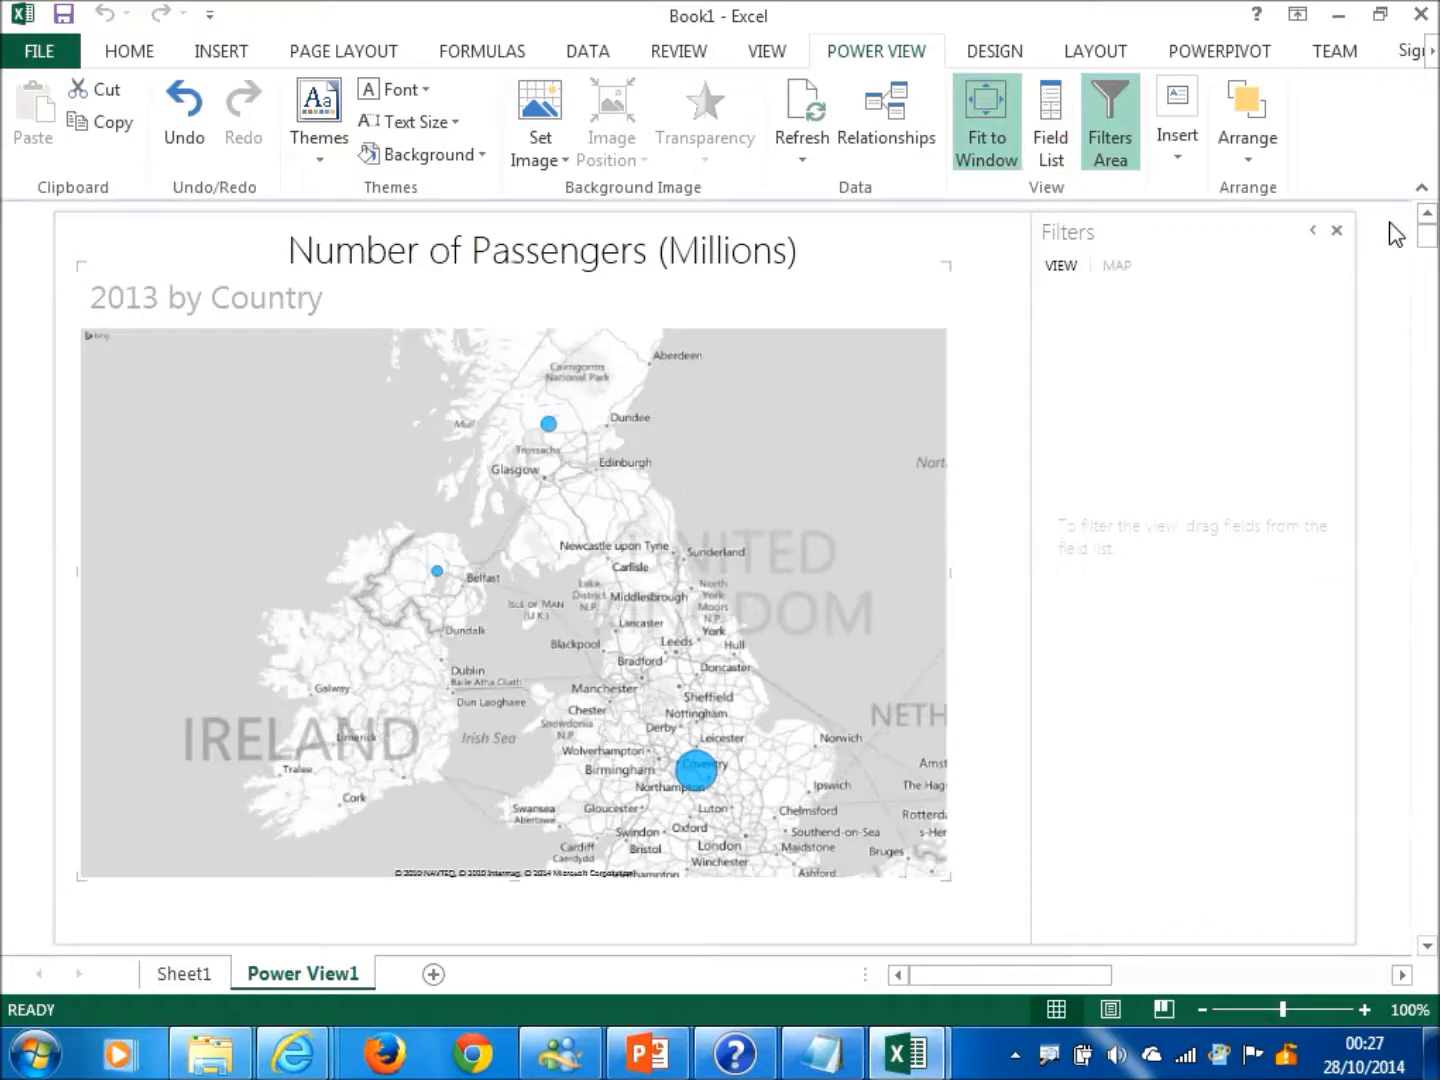
pyautogui.click(1313, 232)
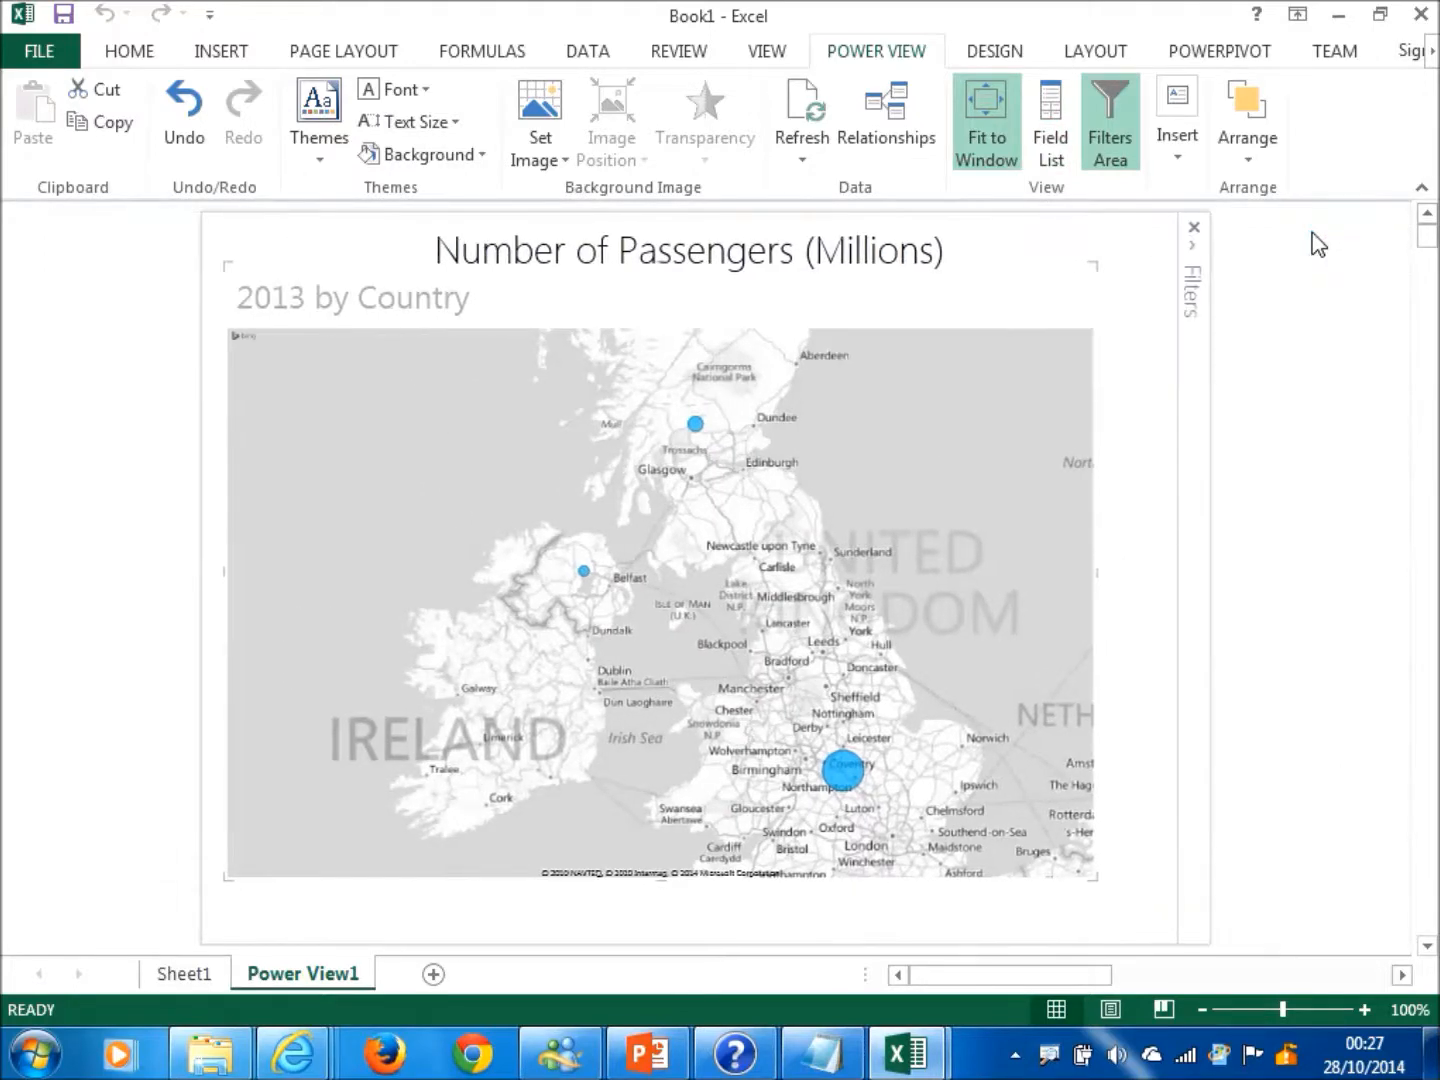
pyautogui.scroll(2, 995, 533)
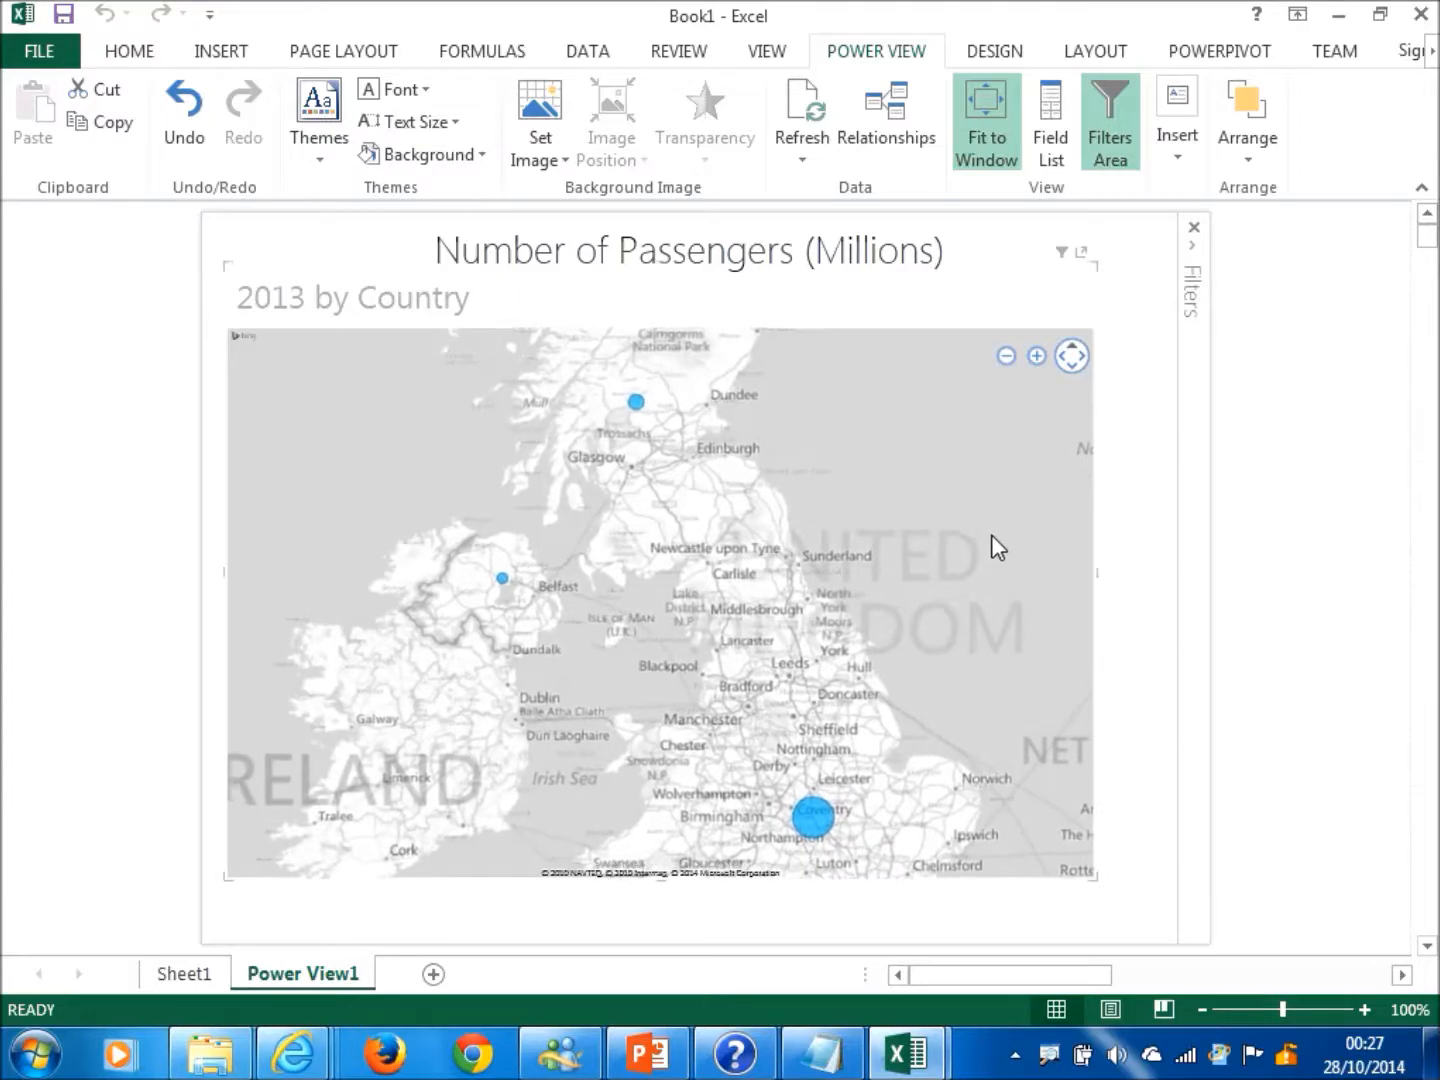